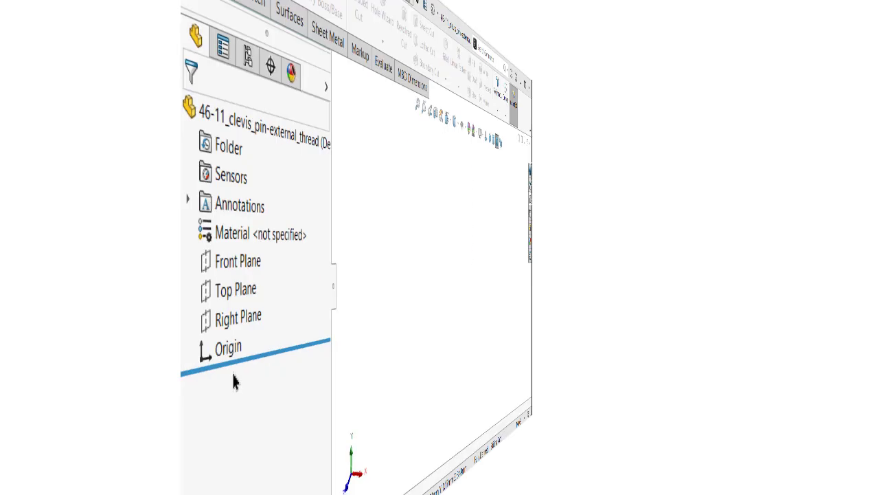
# - Start a sketch on the Top Plane and pick the Line tool from the S shortcut menu
pyautogui.click(56, 272)
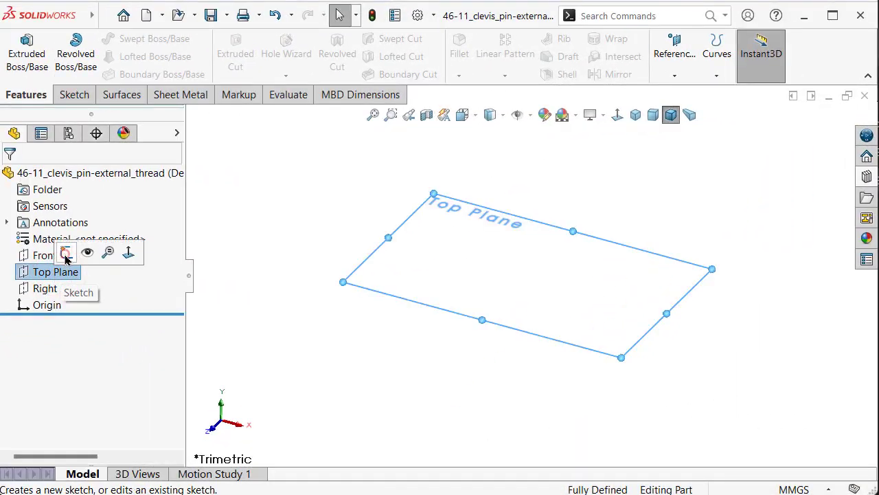
pyautogui.click(65, 254)
pyautogui.click(336, 246)
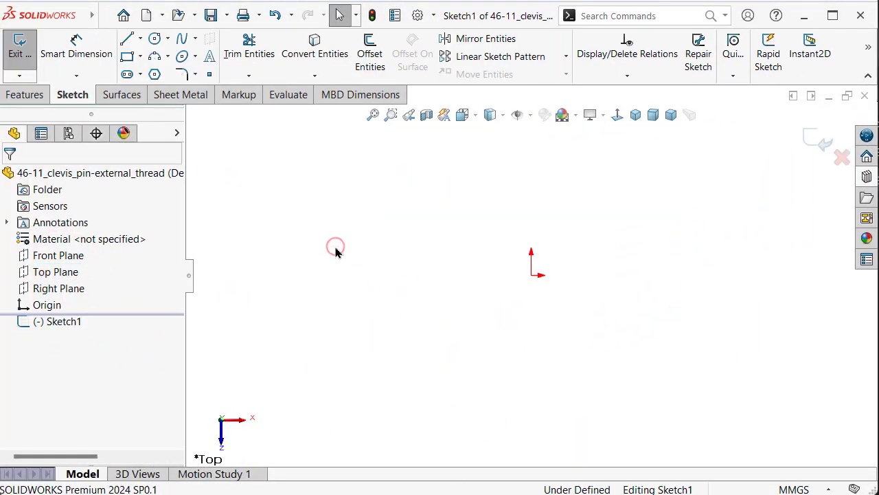
pyautogui.press('s')
pyautogui.click(457, 269)
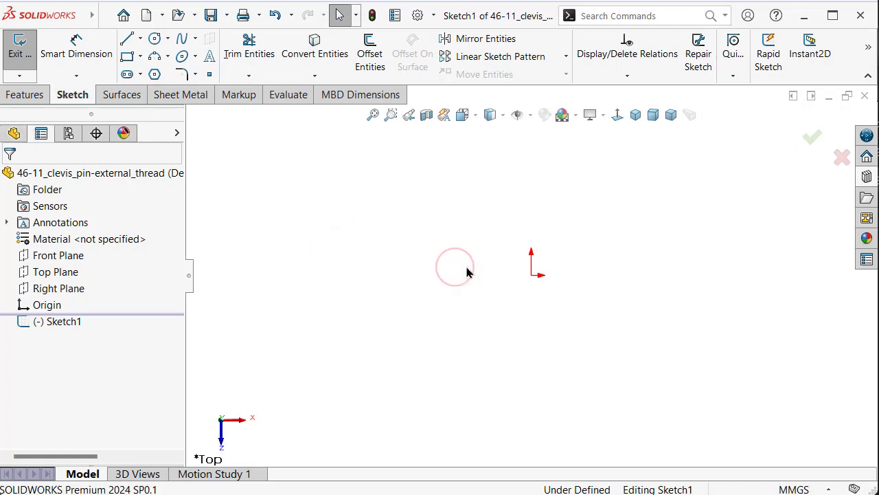
# - Draw the closed stepped half-outline of the pin, starting and ending at the origin
pyautogui.click(531, 275)
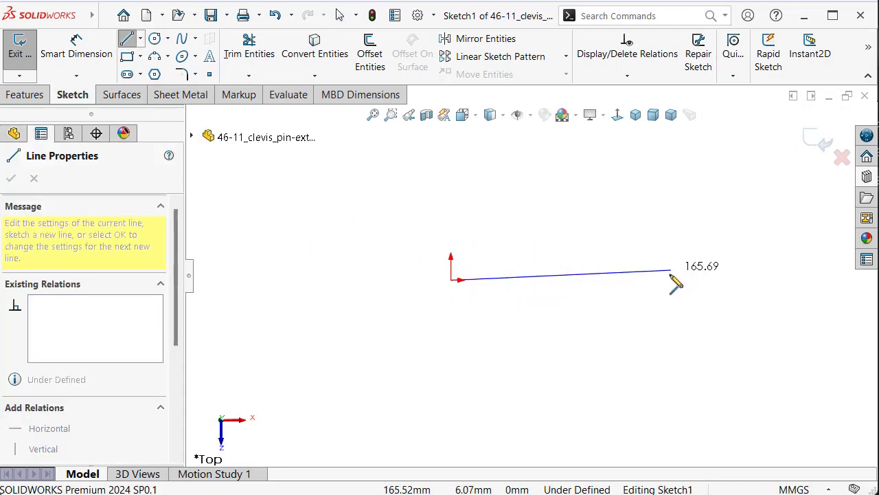
pyautogui.click(634, 279)
pyautogui.scroll(-3, 629, 251)
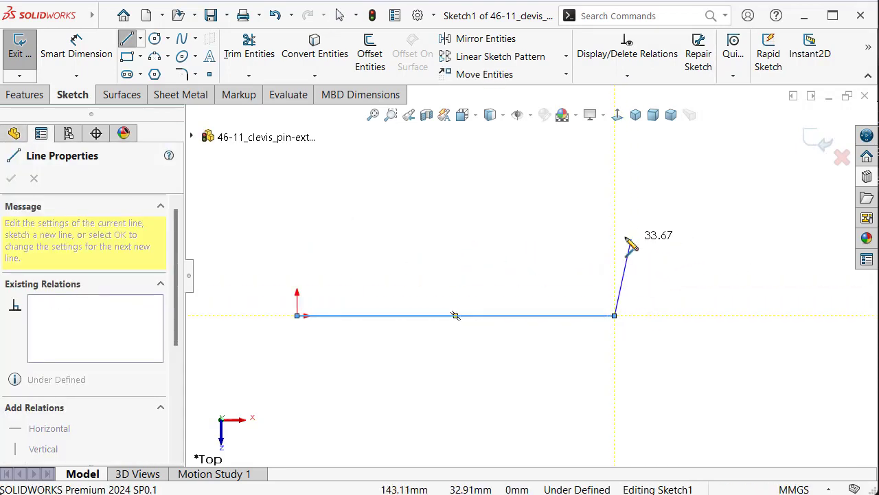
pyautogui.click(614, 239)
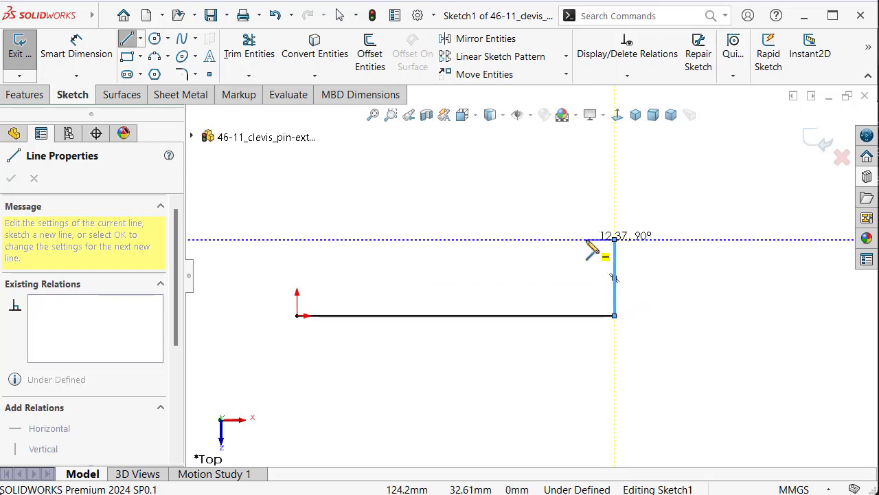
pyautogui.click(586, 239)
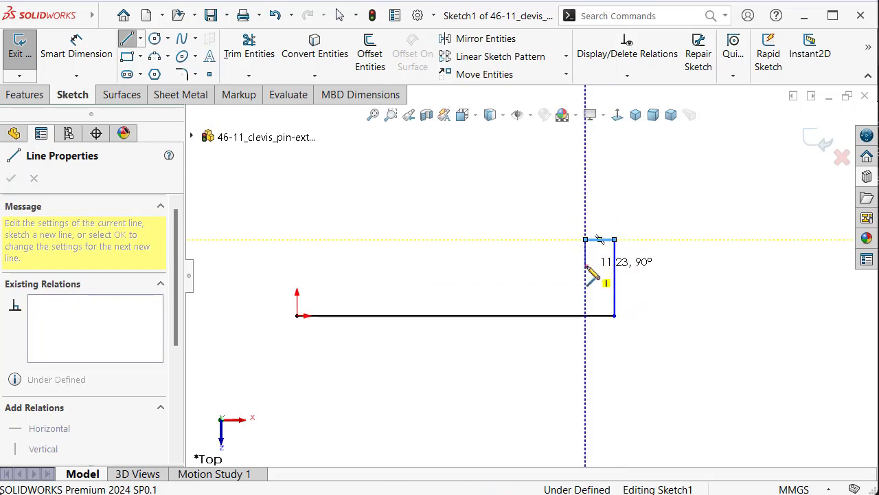
pyautogui.click(585, 265)
pyautogui.click(343, 266)
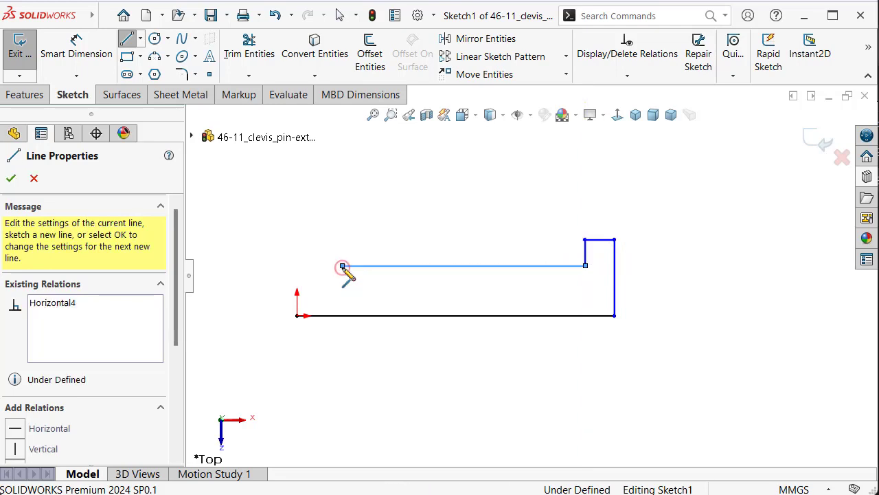
pyautogui.click(342, 289)
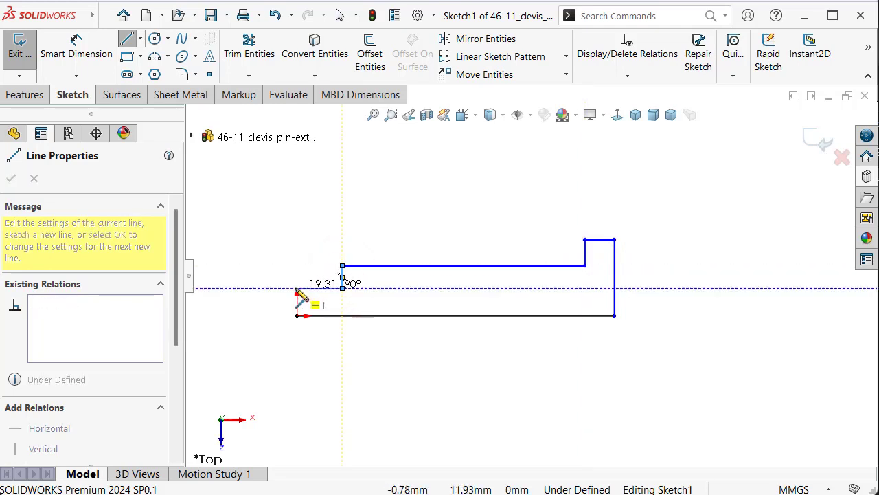
pyautogui.click(297, 288)
pyautogui.click(298, 316)
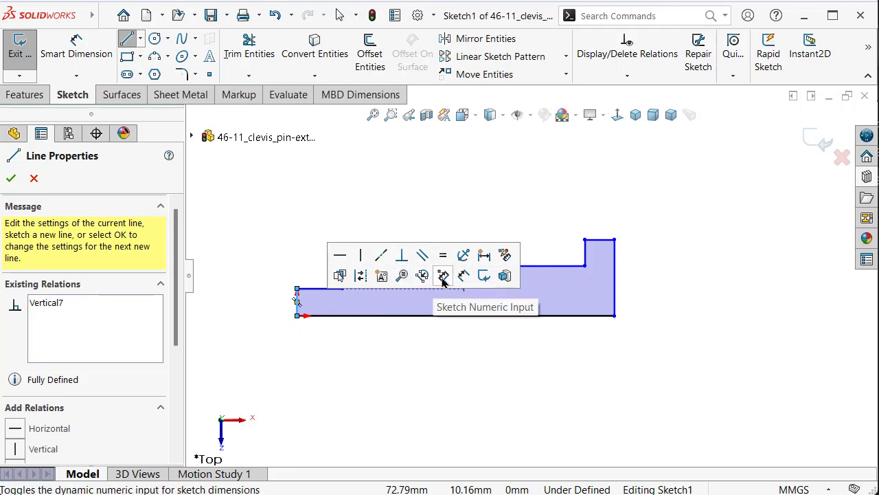
# - Dimension the body length 64 mm, shoulder height 9 mm and body height 5 mm
pyautogui.click(460, 280)
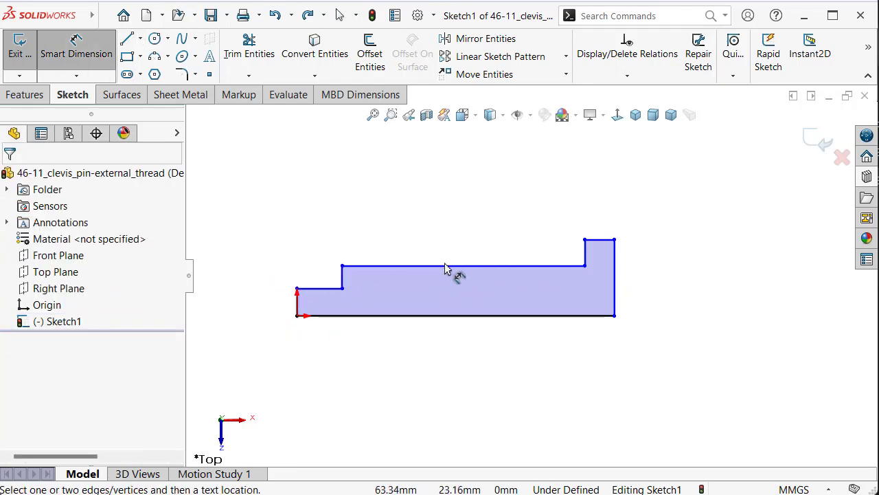
pyautogui.click(446, 267)
pyautogui.click(447, 228)
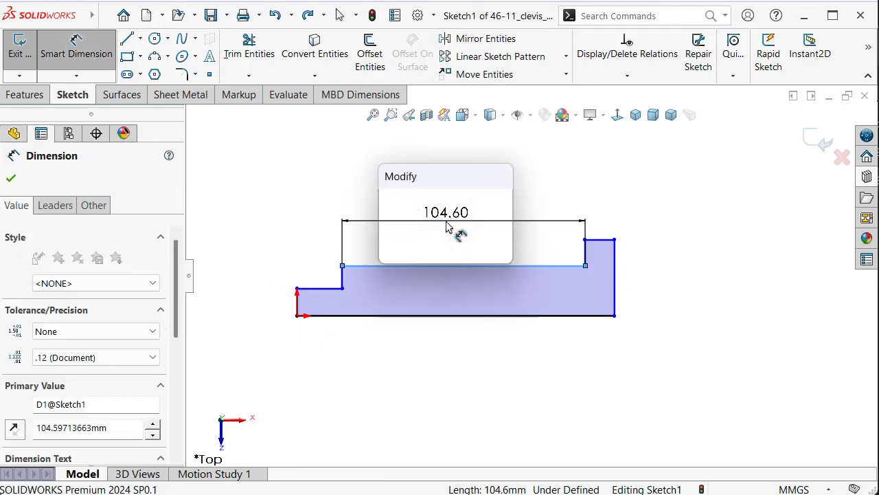
pyautogui.write('64')
pyautogui.press('Return')
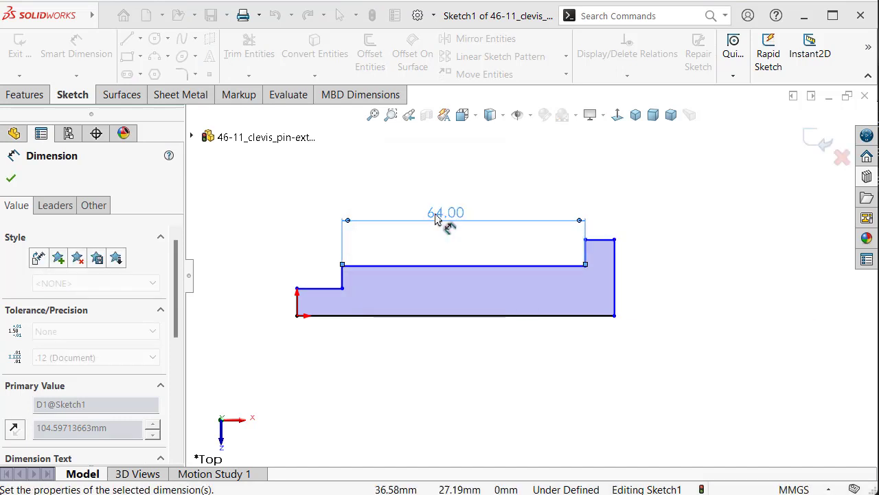
pyautogui.click(617, 260)
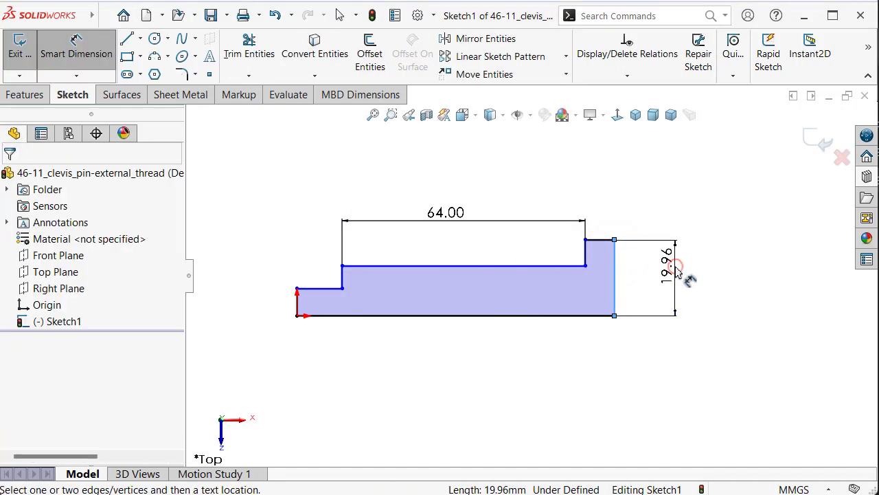
pyautogui.click(687, 275)
pyautogui.write('9.00mm')
pyautogui.press('Return')
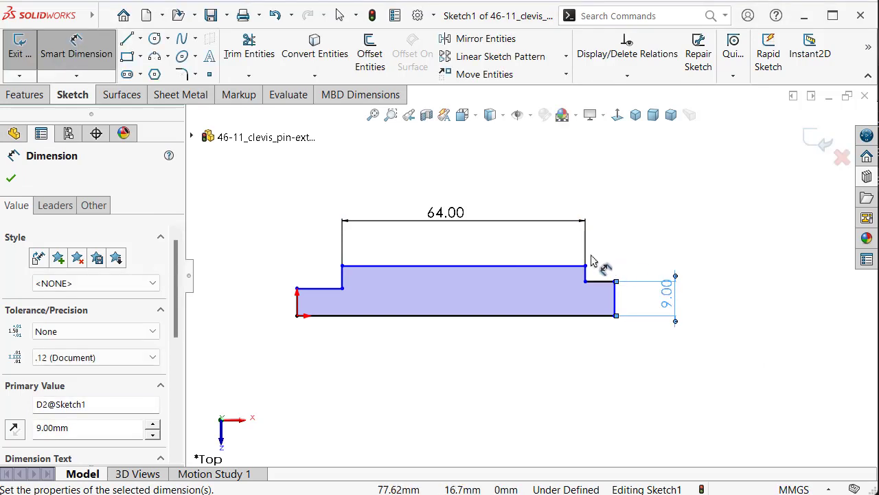
pyautogui.click(559, 267)
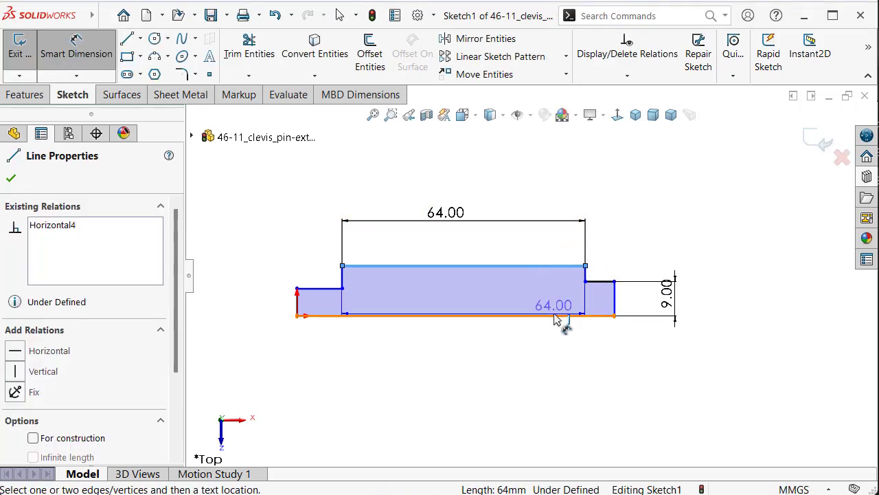
pyautogui.click(554, 314)
pyautogui.click(535, 373)
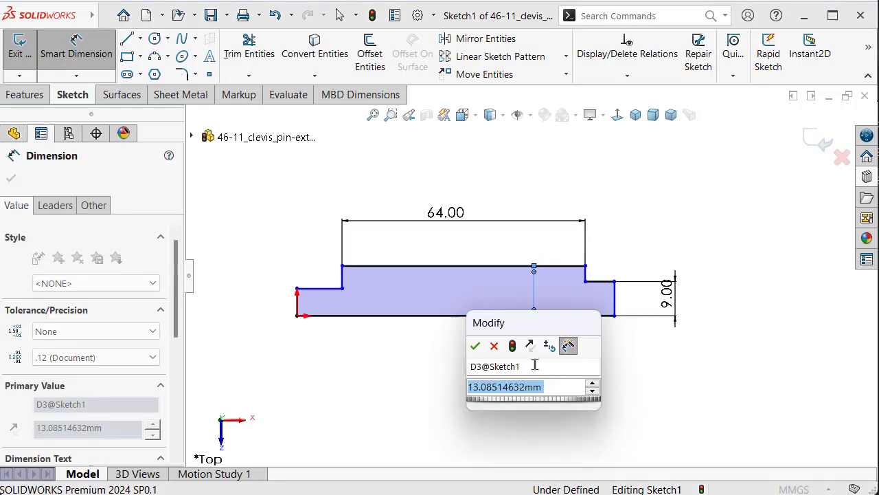
pyautogui.write('5')
pyautogui.press('Return')
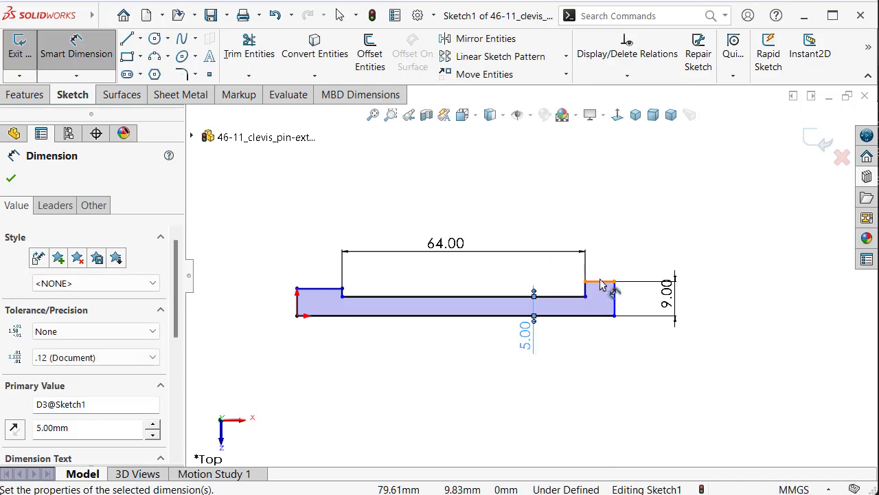
# - Dimension the shoulder width 4, left end height 2.5 and end step length 6.00 mm
pyautogui.click(601, 284)
pyautogui.click(591, 230)
pyautogui.write('4')
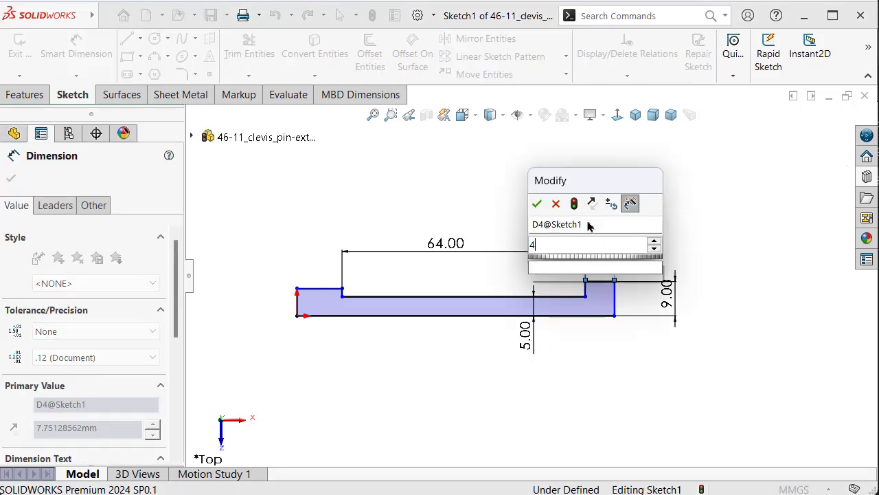
pyautogui.press('Return')
pyautogui.scroll(-3, 385, 309)
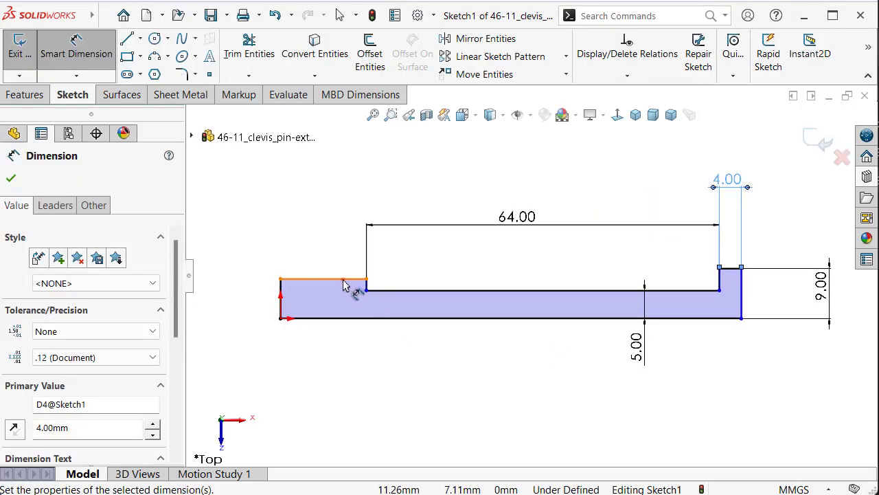
pyautogui.click(345, 280)
pyautogui.click(334, 317)
pyautogui.click(237, 317)
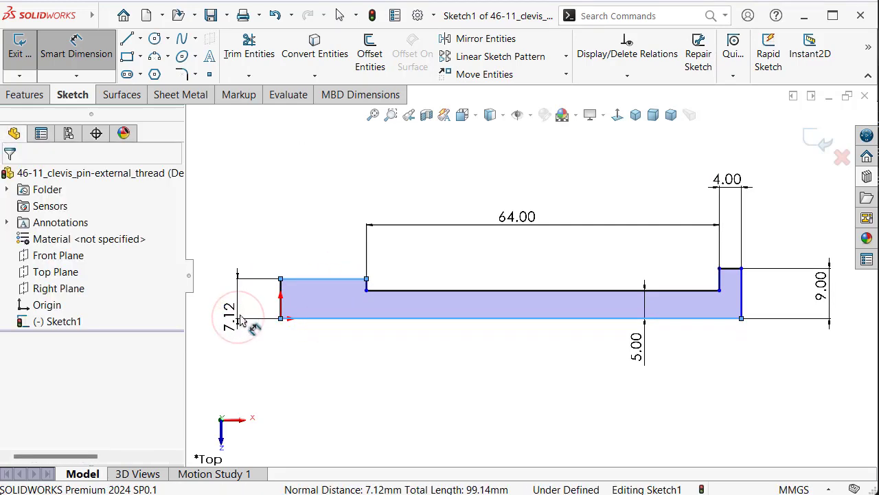
pyautogui.write('2.5')
pyautogui.press('Return')
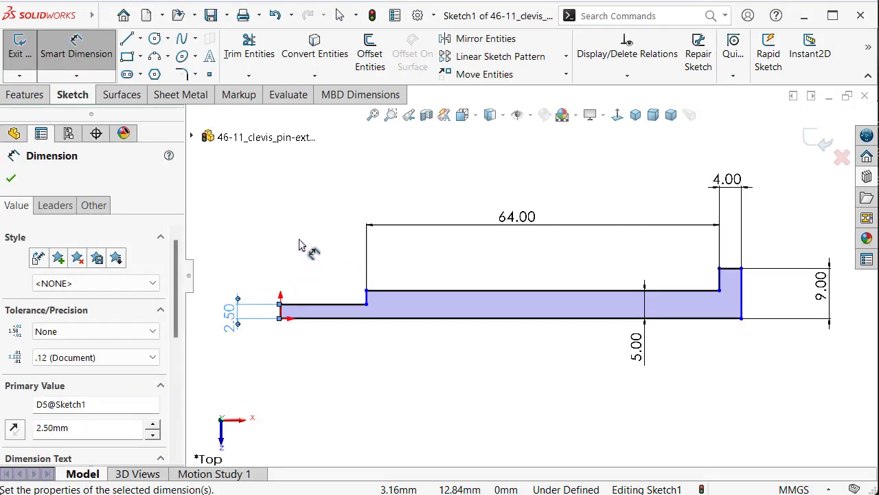
pyautogui.click(326, 305)
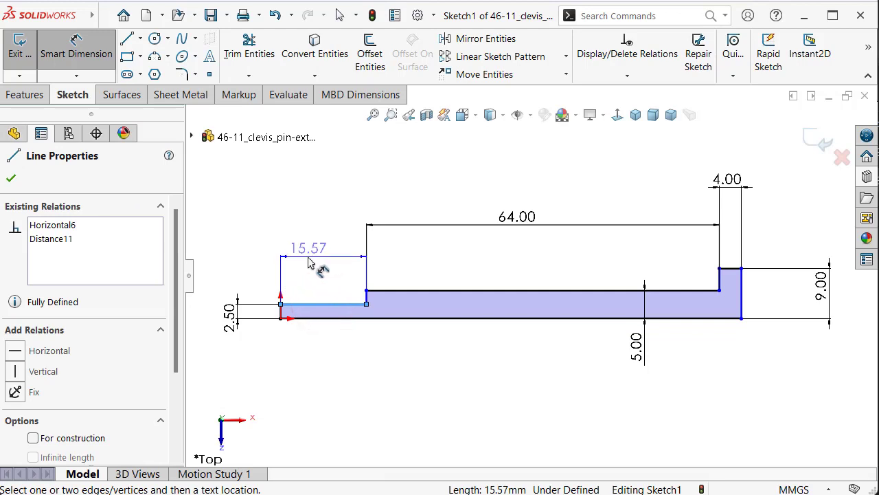
pyautogui.click(302, 263)
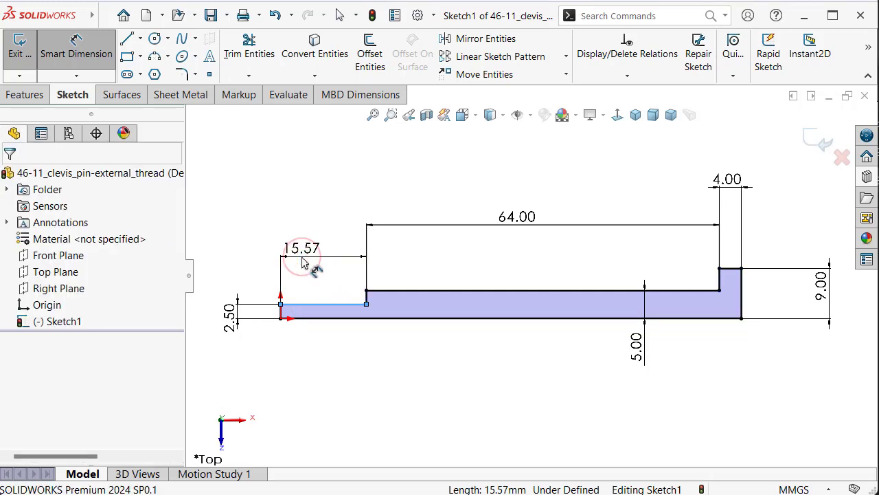
pyautogui.write('6')
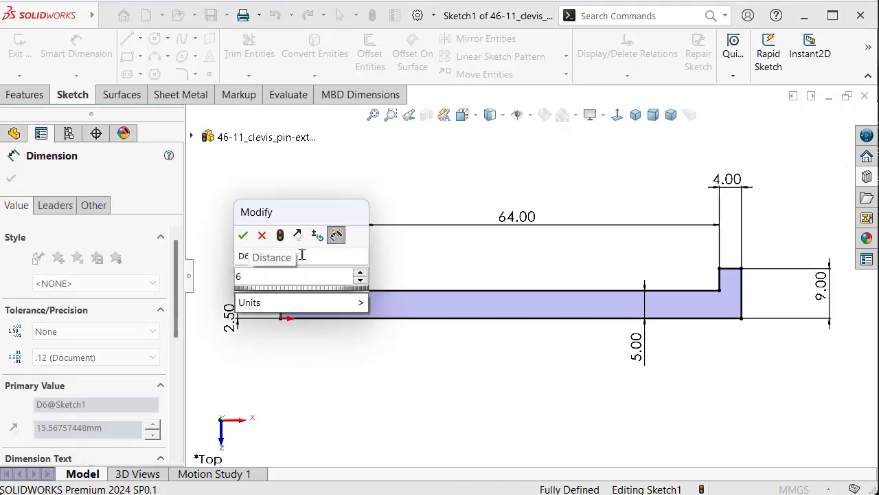
pyautogui.press('Return')
pyautogui.click(265, 190)
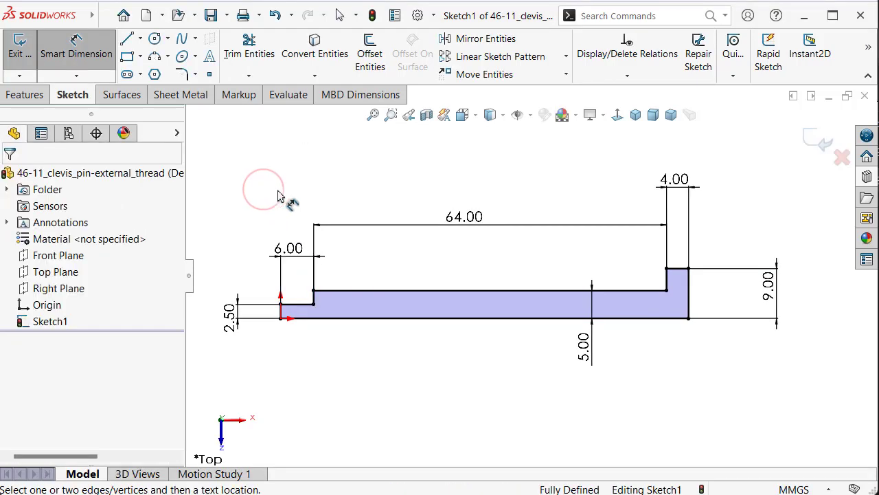
pyautogui.click(181, 74)
pyautogui.write('0,5')
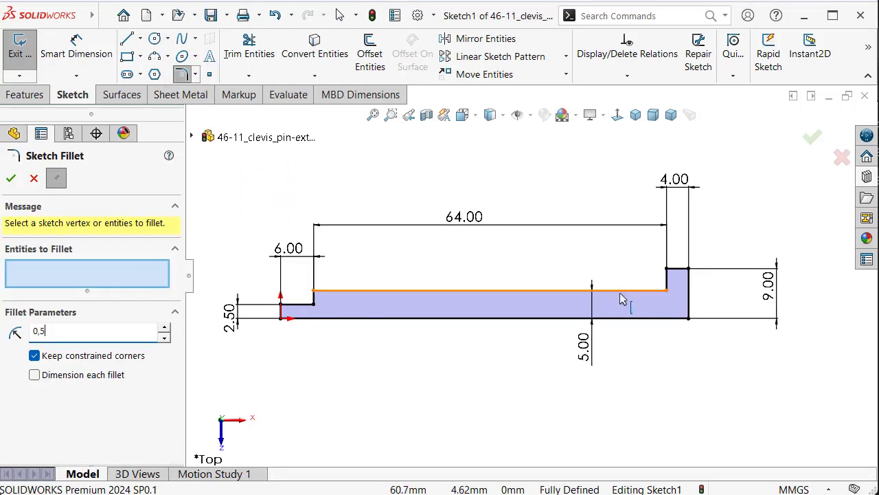
# - Round the shoulder corner with an R0.5 fillet and chamfer the head's outer corner by 1 mm
pyautogui.click(667, 291)
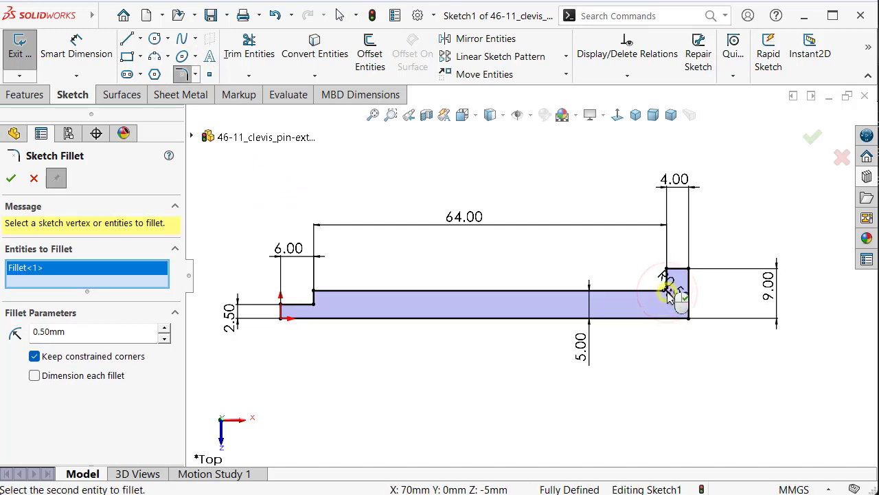
pyautogui.click(195, 73)
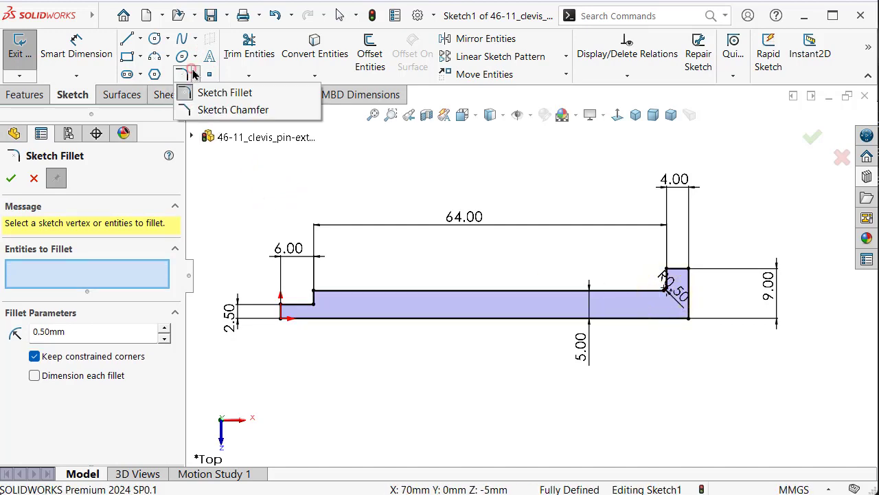
pyautogui.click(197, 110)
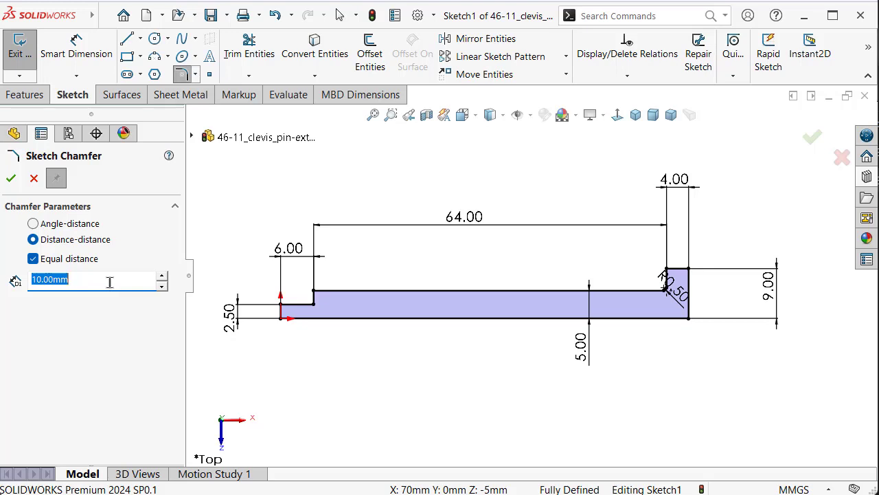
pyautogui.scroll(-3, 683, 297)
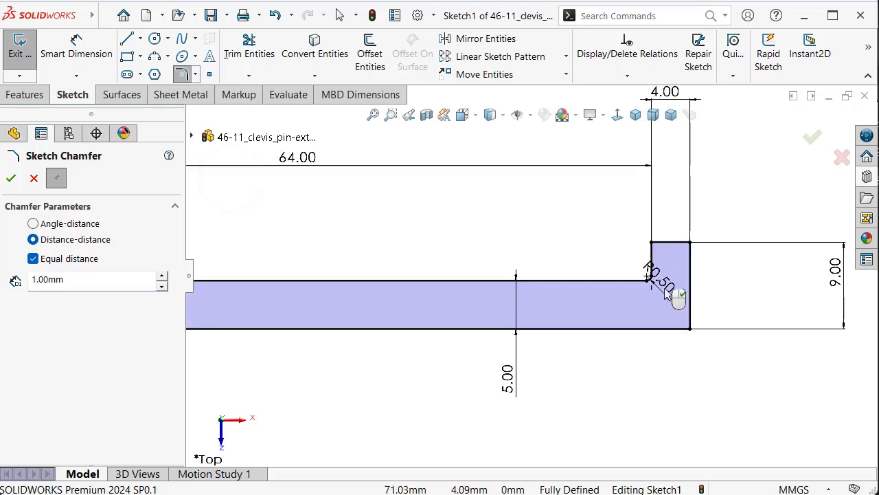
pyautogui.click(691, 243)
pyautogui.scroll(3, 519, 271)
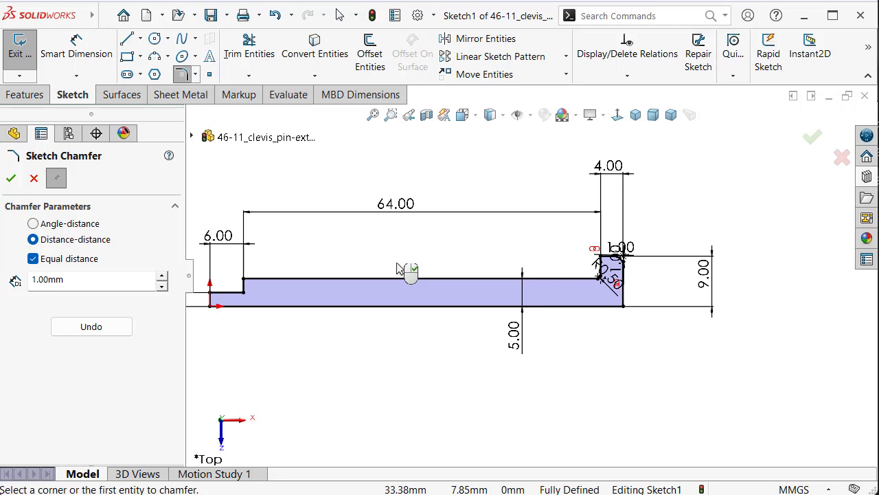
# - Exit the chamfer tool and show the sketch in the Isometric view
pyautogui.rightClick(388, 268)
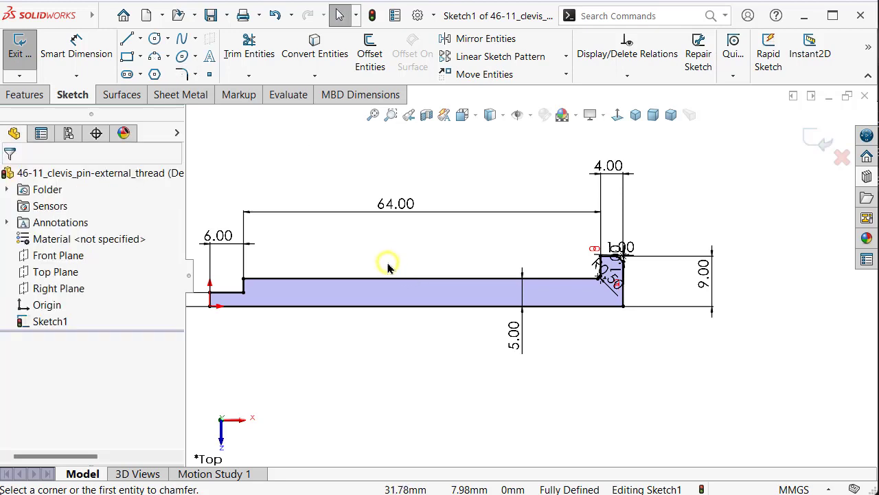
pyautogui.scroll(1, 388, 268)
pyautogui.scroll(1, 375, 269)
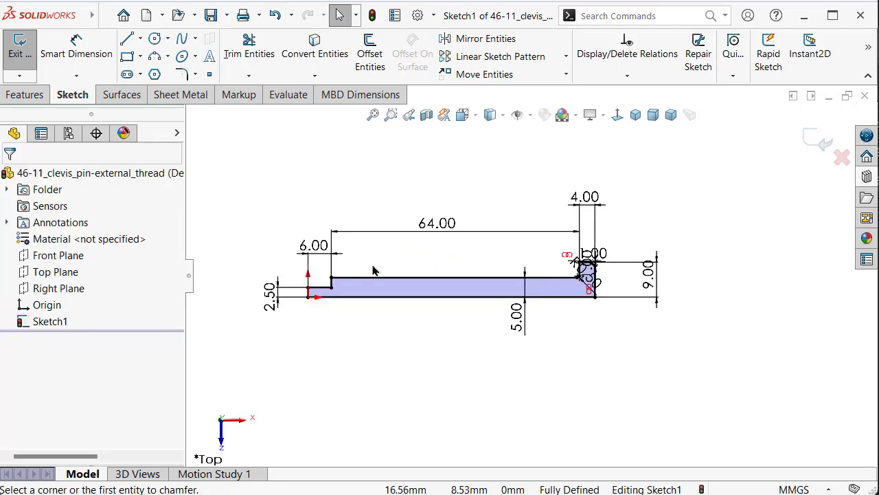
pyautogui.scroll(-1, 374, 270)
pyautogui.click(634, 116)
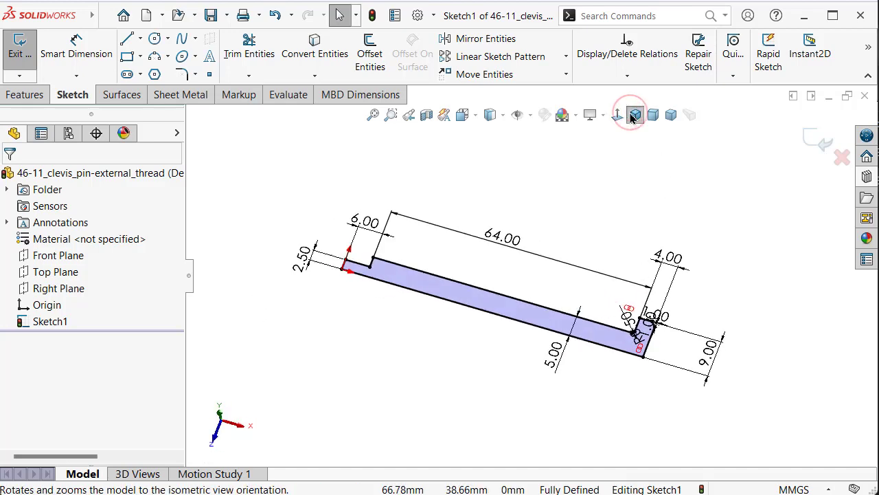
# - Revolve the profile 360° about its long sketch line into the solid clevis pin
pyautogui.click(31, 103)
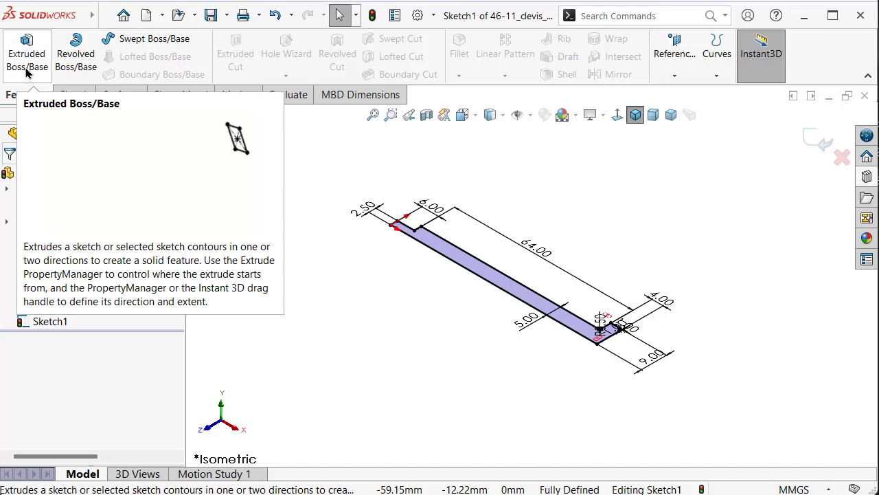
pyautogui.click(77, 62)
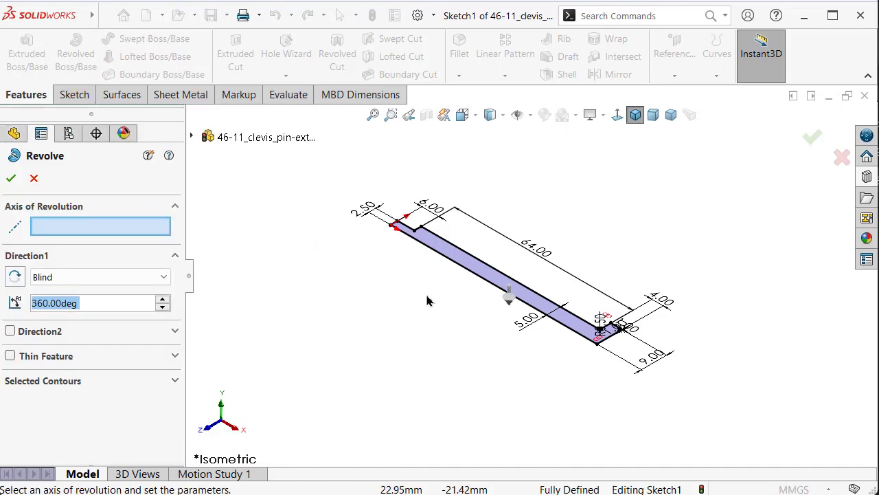
pyautogui.click(465, 273)
pyautogui.rightClick(464, 273)
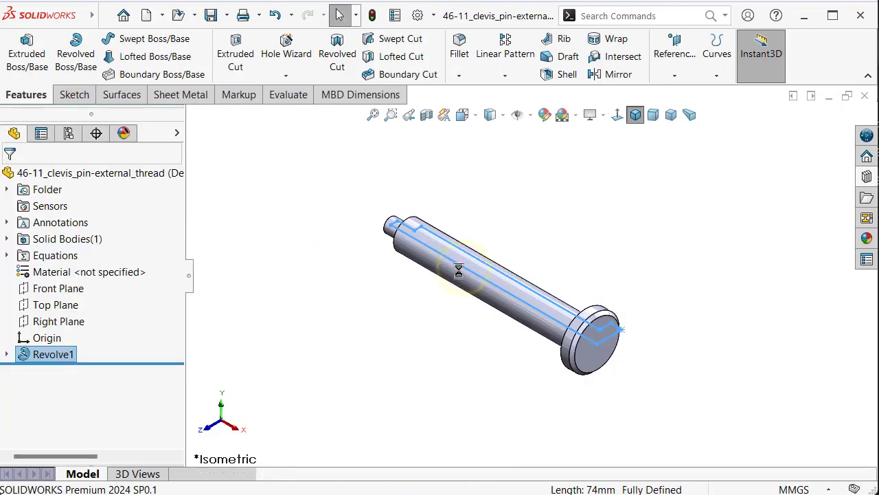
pyautogui.press('Up')
pyautogui.press('Up')
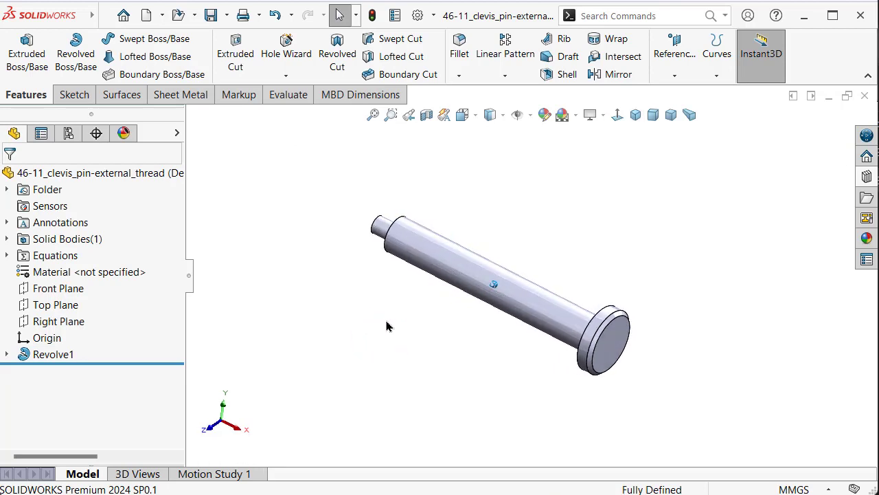
pyautogui.press('Up')
pyautogui.press('Up')
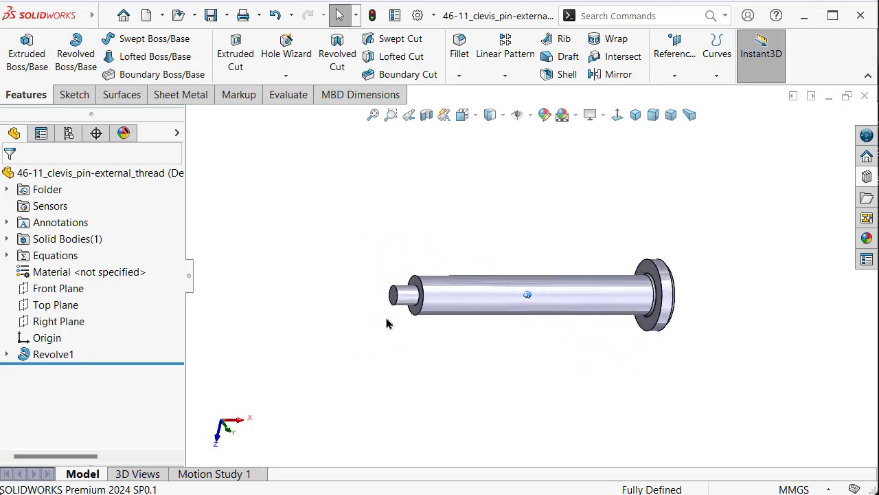
pyautogui.press('Up')
pyautogui.press('Up')
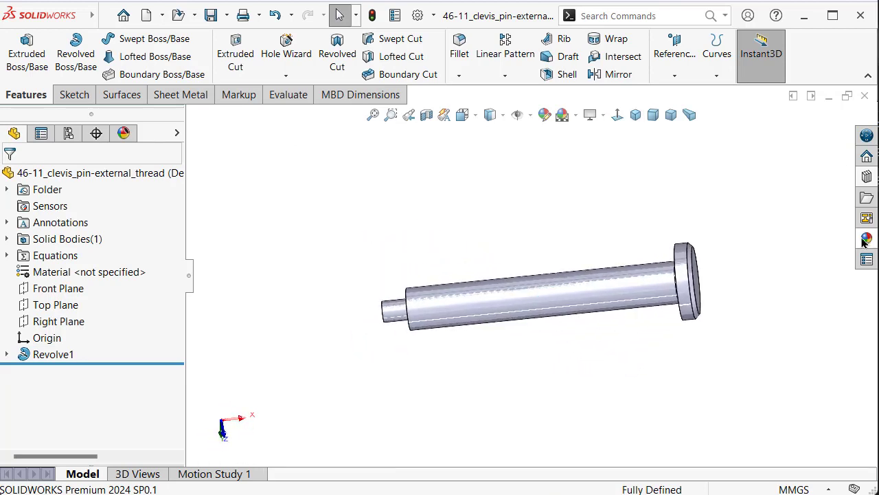
# - Apply the Metal > Steel polished steel appearance to the pin body
pyautogui.click(866, 239)
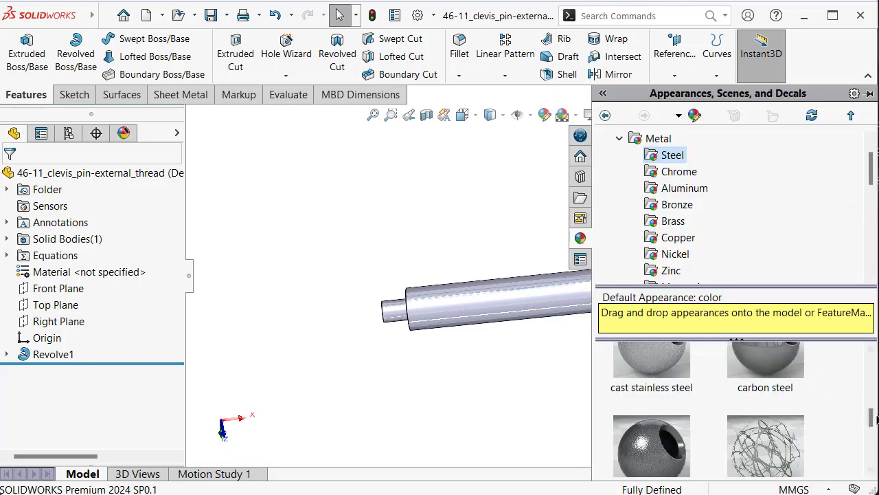
pyautogui.moveTo(873, 417); pyautogui.dragTo(865, 351)
pyautogui.moveTo(634, 406); pyautogui.dragTo(508, 306)
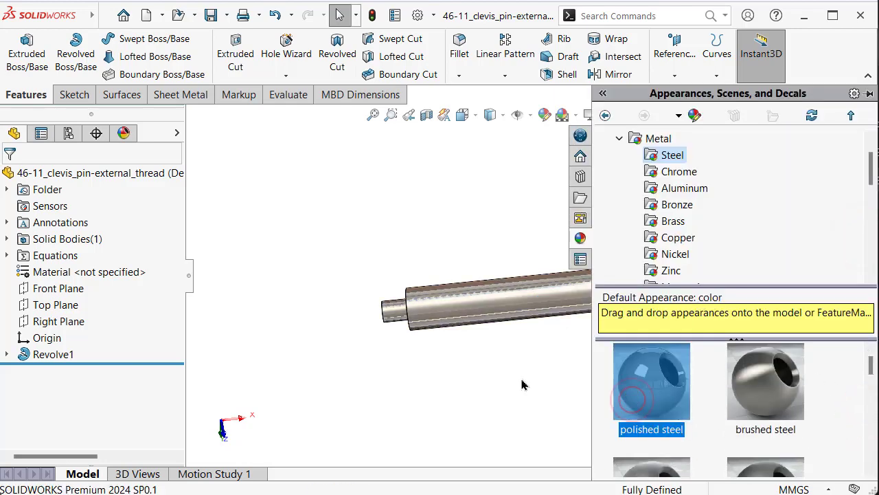
pyautogui.press('Up')
pyautogui.press('Up')
pyautogui.scroll(-2, 506, 369)
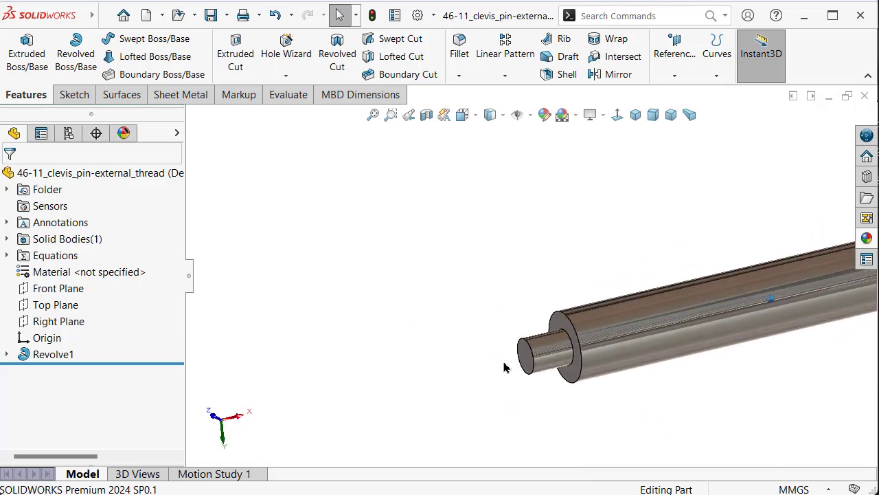
pyautogui.scroll(-2, 506, 367)
pyautogui.scroll(-2, 507, 364)
pyautogui.scroll(-2, 509, 361)
pyautogui.scroll(-2, 508, 358)
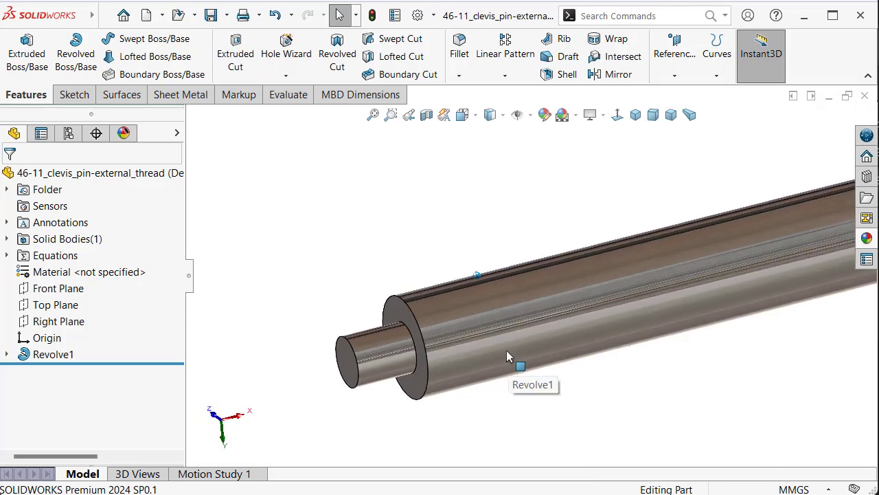
pyautogui.scroll(-1, 506, 358)
pyautogui.scroll(-2, 505, 356)
pyautogui.scroll(-2, 501, 353)
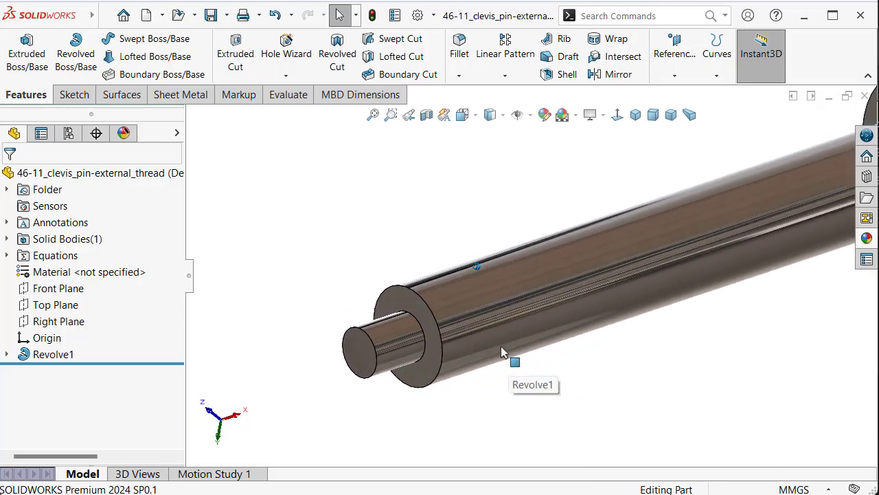
pyautogui.click(307, 79)
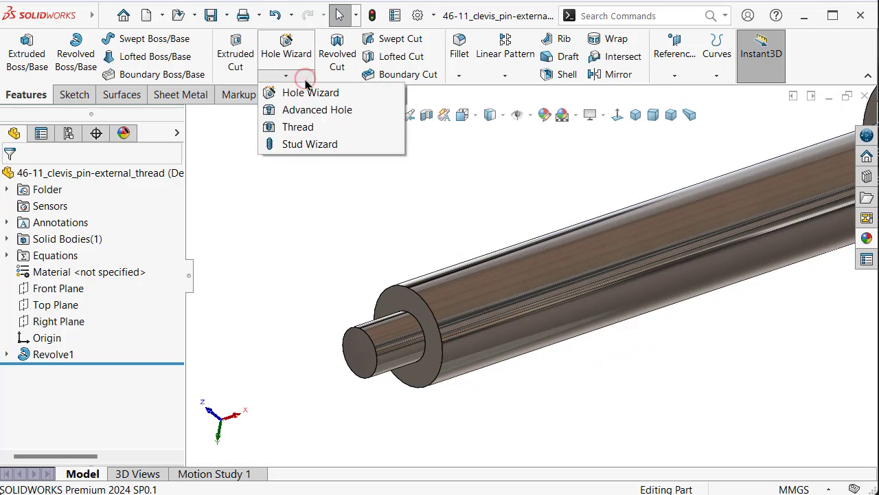
# - Start a Metric Die thread from the pin's small-end edge to the shoulder edge and list its sizes
pyautogui.click(298, 127)
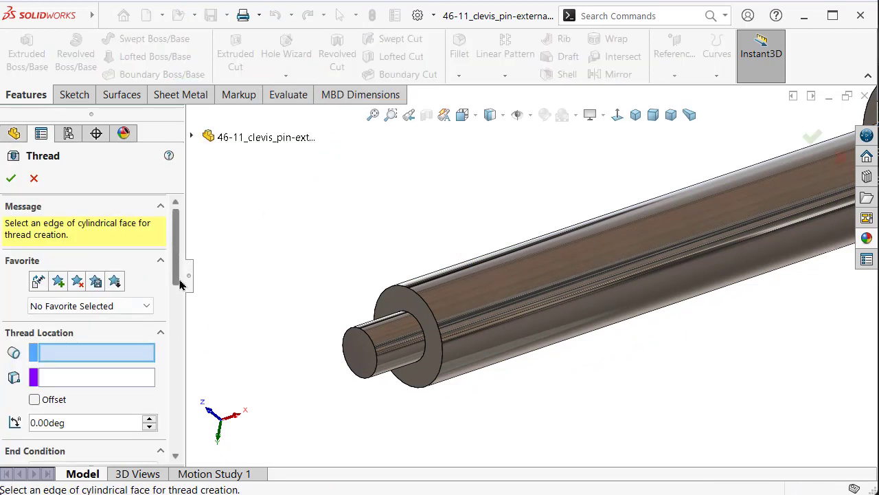
pyautogui.moveTo(180, 284); pyautogui.dragTo(180, 299)
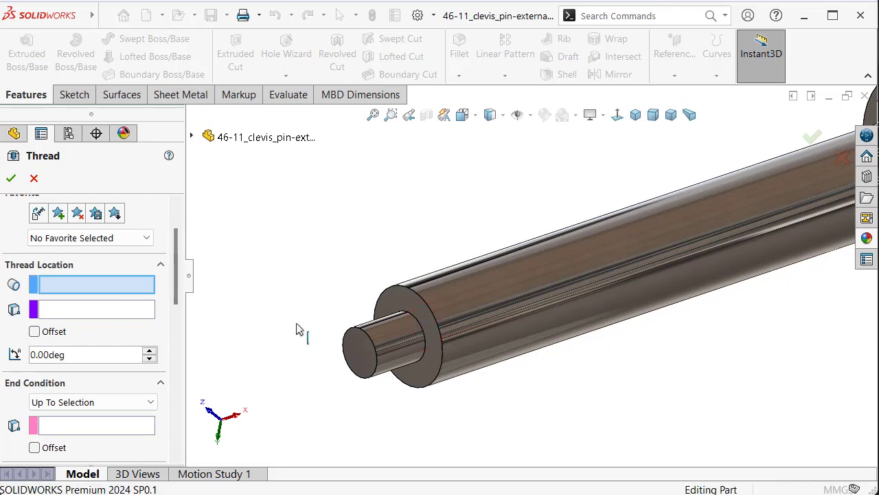
pyautogui.click(102, 371)
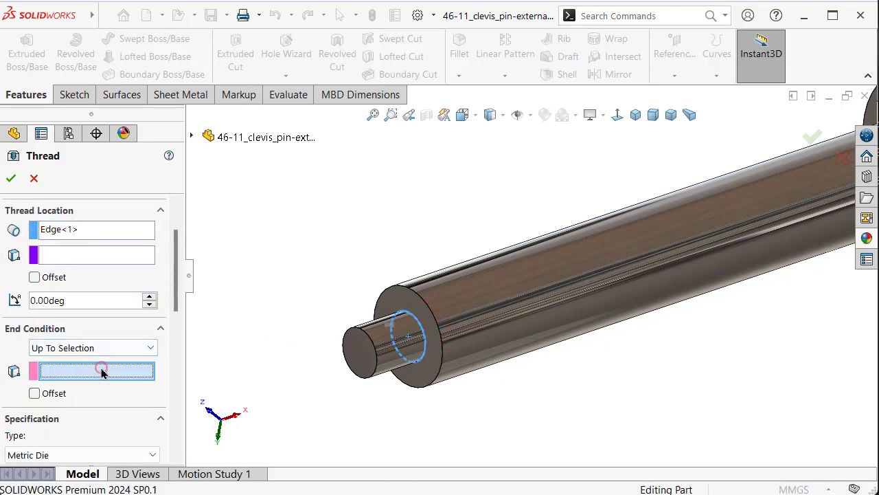
pyautogui.click(377, 358)
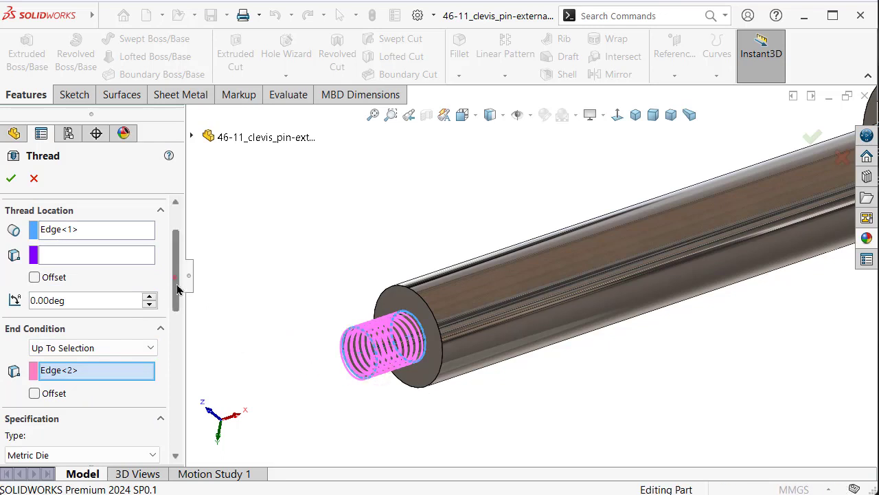
pyautogui.moveTo(177, 288); pyautogui.dragTo(182, 349)
pyautogui.click(79, 279)
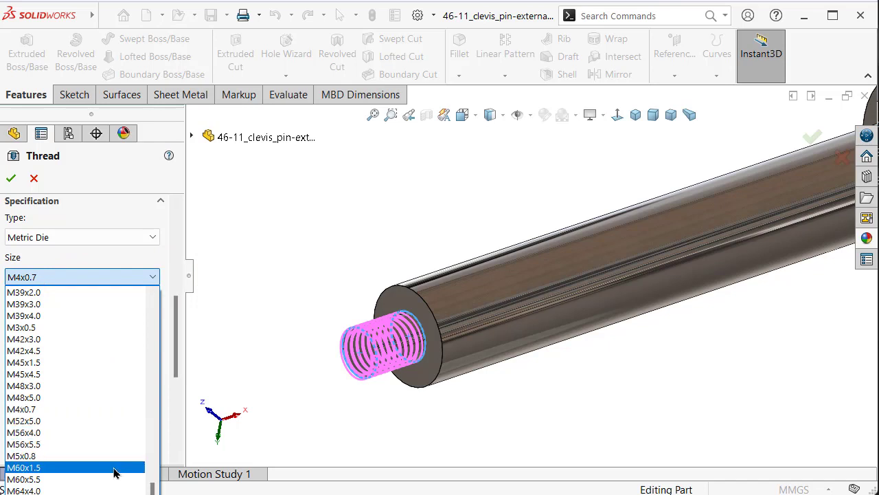
# - Set the thread to M6x1.0, extruded instead of cut, with a mirrored profile
pyautogui.click(28, 491)
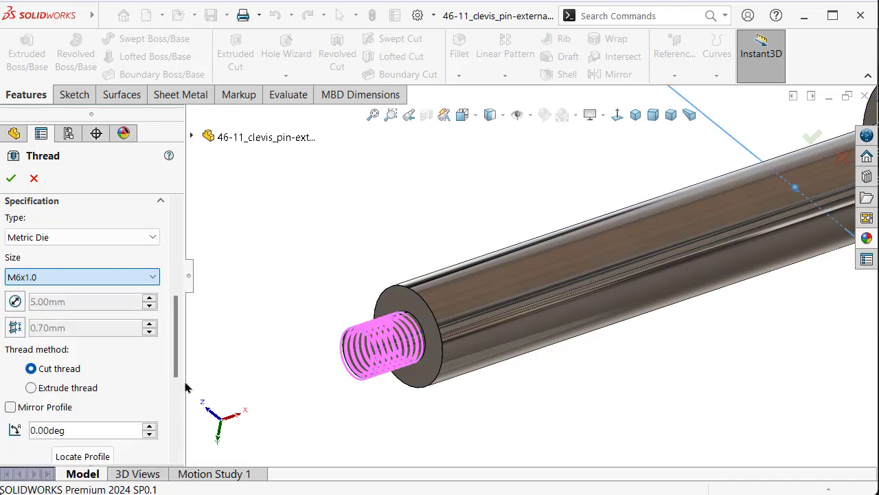
pyautogui.click(31, 388)
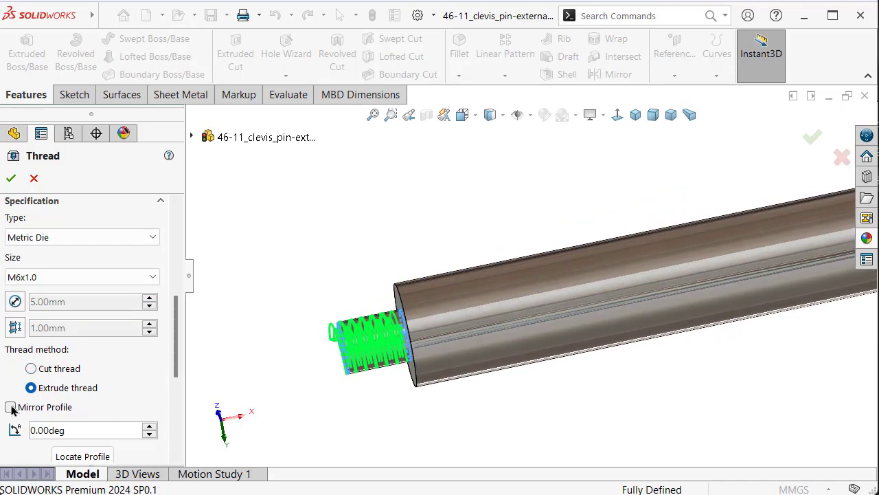
pyautogui.click(11, 407)
pyautogui.scroll(-2, 417, 322)
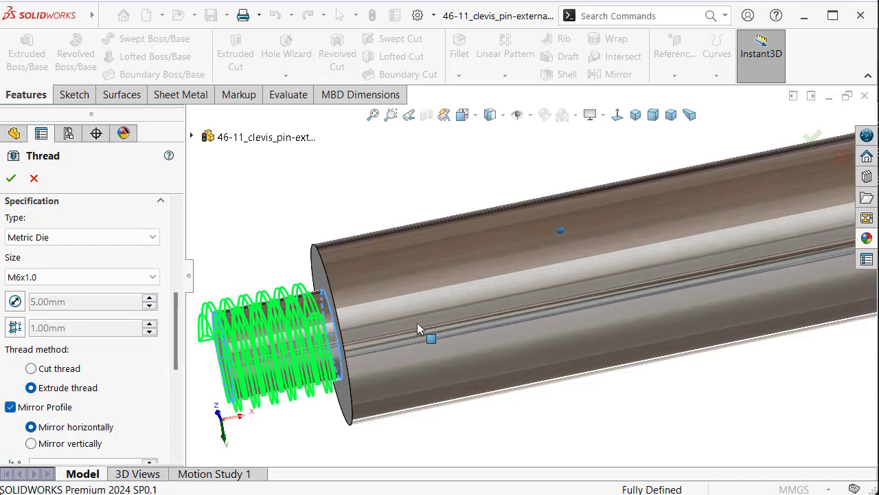
pyautogui.moveTo(379, 369)
pyautogui.mouseDown(button='middle')
pyautogui.moveTo(696, 414)
pyautogui.moveTo(323, 341)
pyautogui.mouseUp(button='middle')
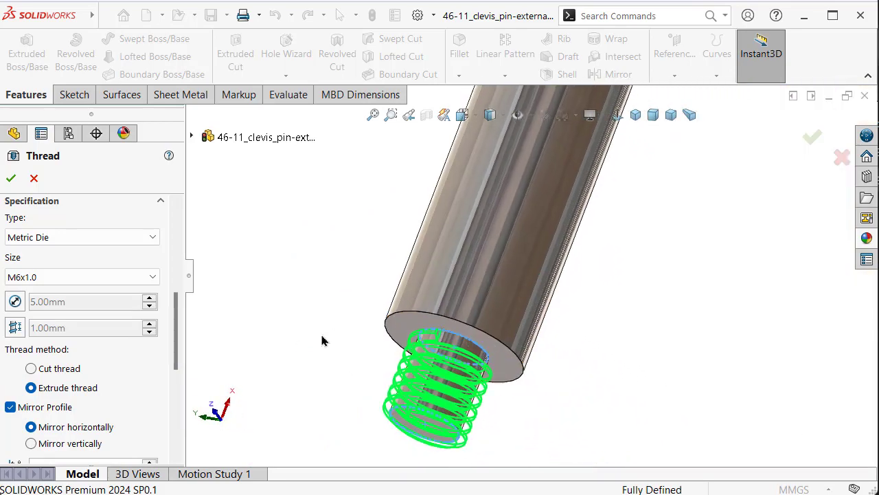
pyautogui.scroll(4, 178, 326)
pyautogui.scroll(2, 178, 323)
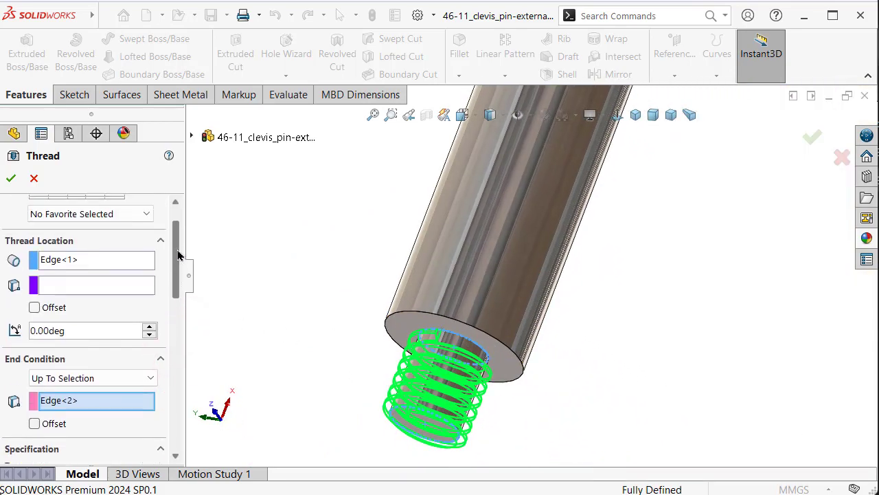
# - Offset the thread start 1.00 mm in the reversed direction, beyond the end face
pyautogui.click(35, 345)
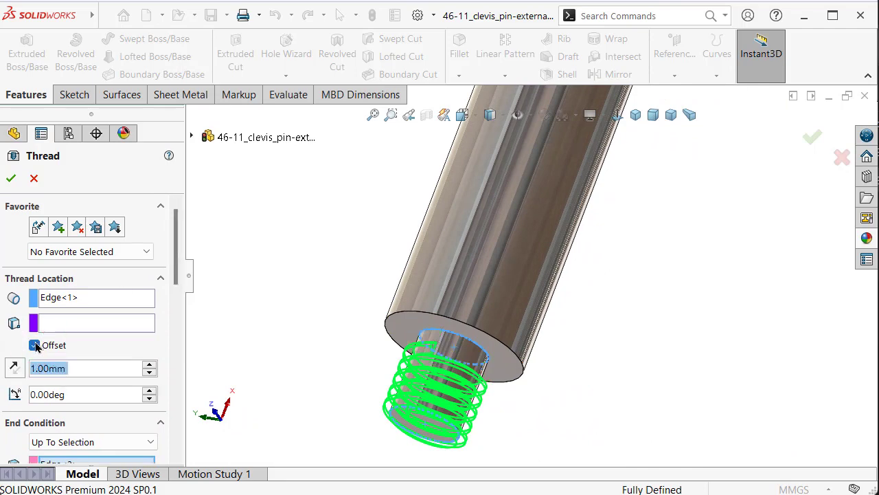
pyautogui.click(16, 368)
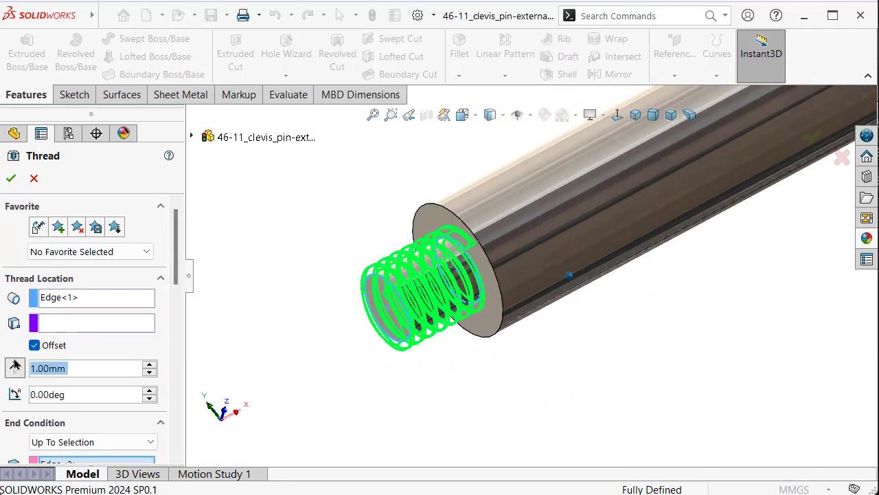
pyautogui.click(15, 368)
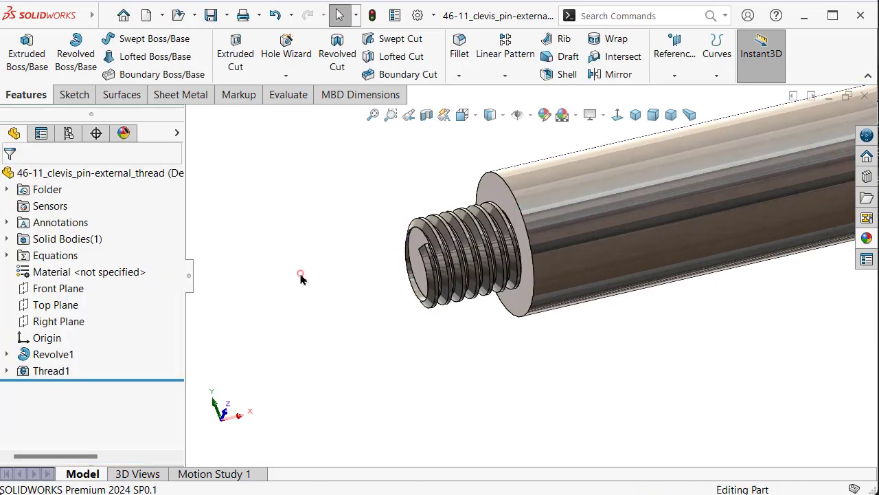
pyautogui.press('Left')
pyautogui.press('Left')
pyautogui.press('Left')
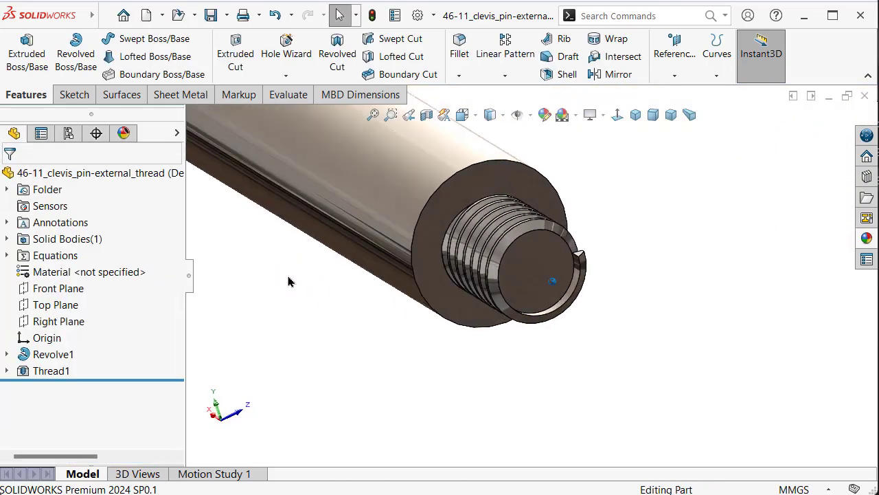
pyautogui.press('Left')
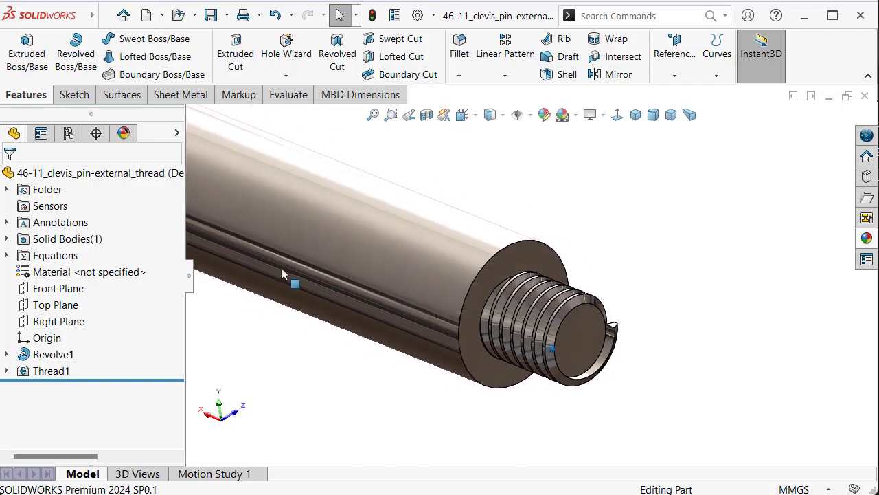
# - Trim the thread overhang with Cut With Surface on the Right Plane, then view Isometric
pyautogui.click(115, 97)
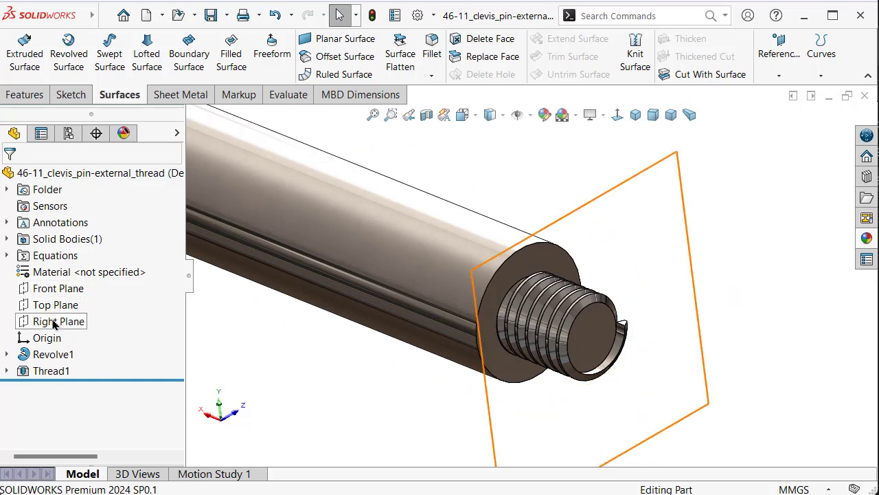
pyautogui.click(55, 321)
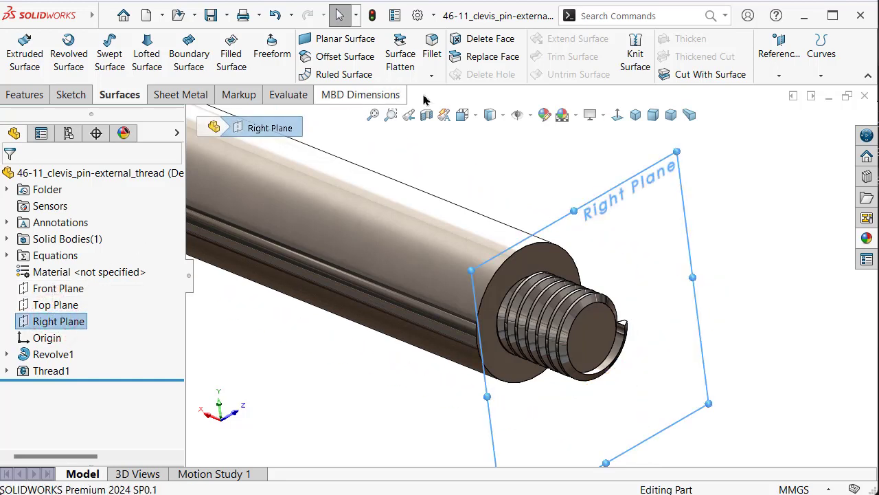
pyautogui.click(730, 76)
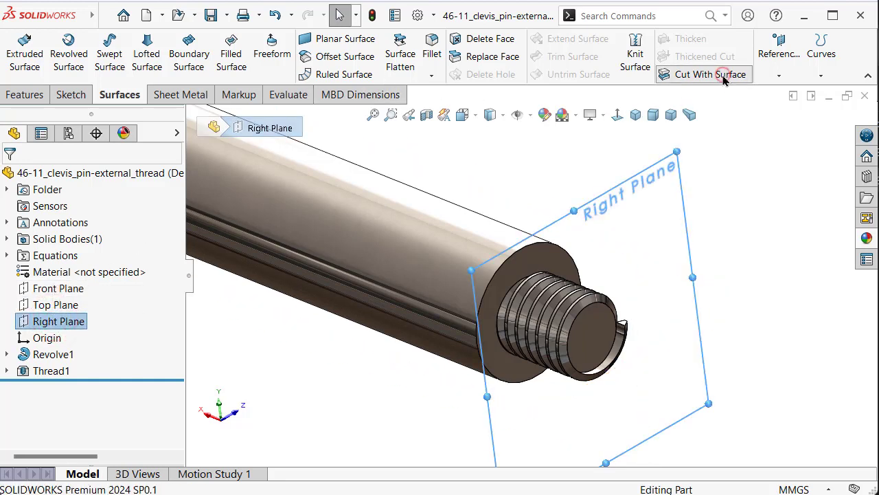
pyautogui.click(692, 116)
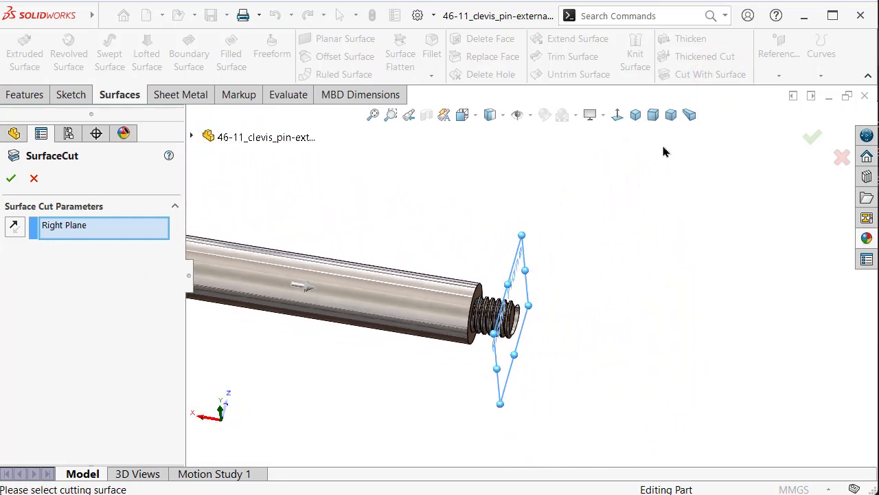
pyautogui.click(811, 136)
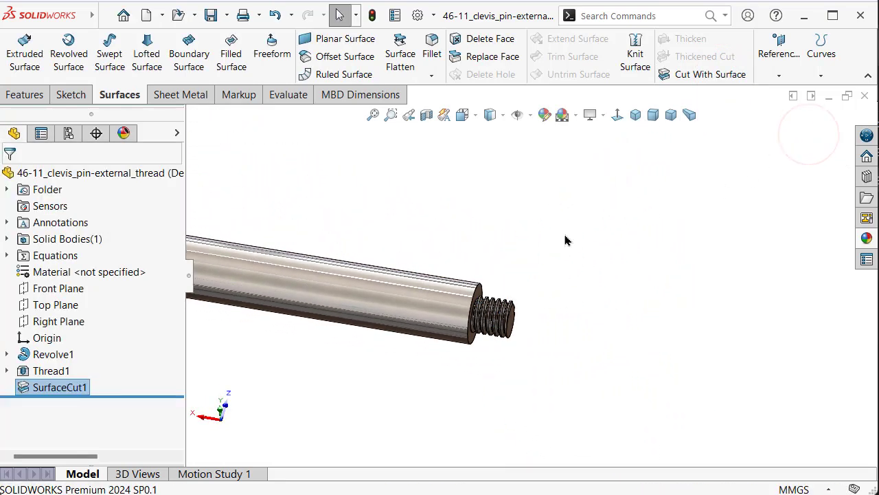
pyautogui.hotkey('ctrl', '4')
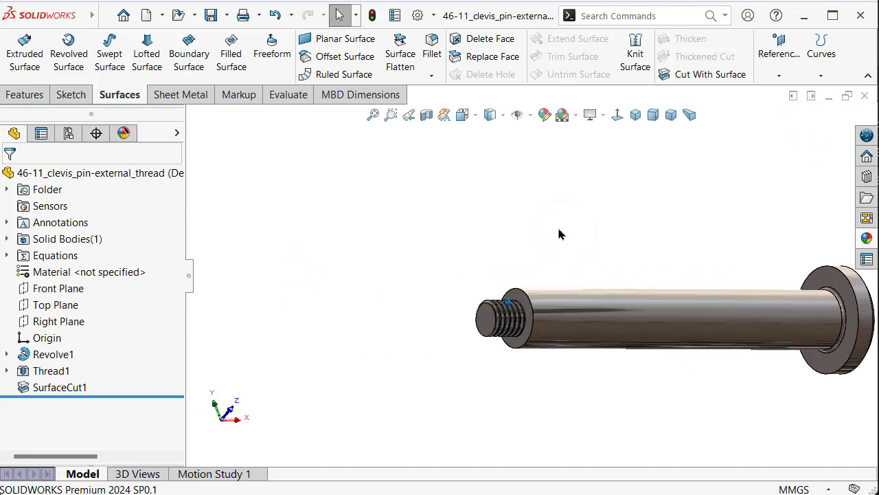
pyautogui.moveTo(548, 229); pyautogui.dragTo(630, 131, button='middle')
pyautogui.click(635, 114)
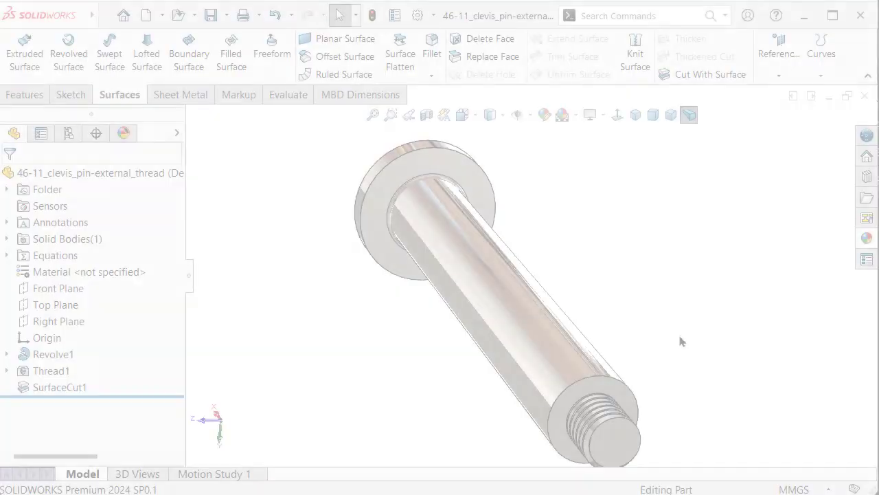
# - Edit Sketch1 under Revolve1, chamfer the shoulder corner 0.5 mm, and exit to rebuild
pyautogui.click(7, 354)
pyautogui.click(64, 370)
pyautogui.click(73, 326)
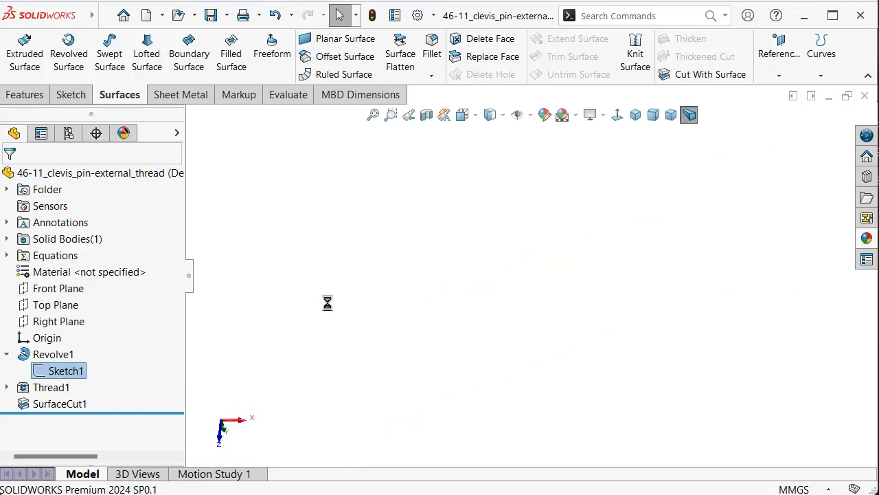
pyautogui.scroll(5, 355, 250)
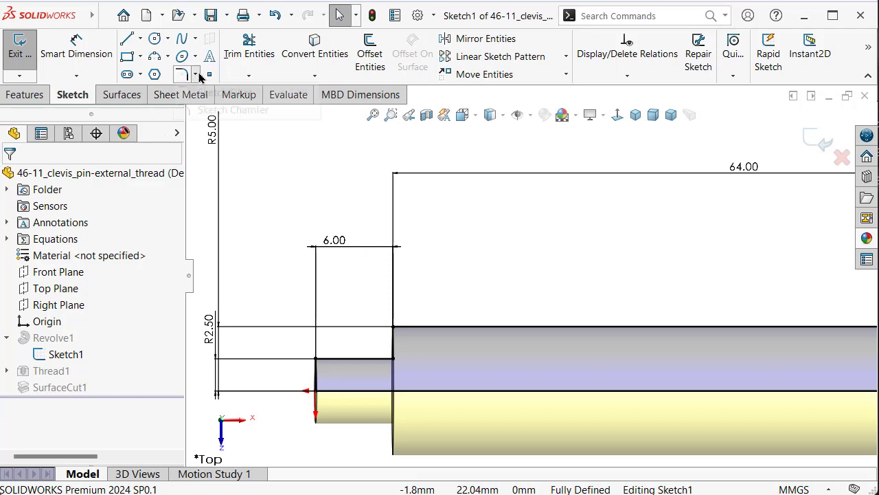
pyautogui.click(194, 74)
pyautogui.click(231, 109)
pyautogui.write(',5')
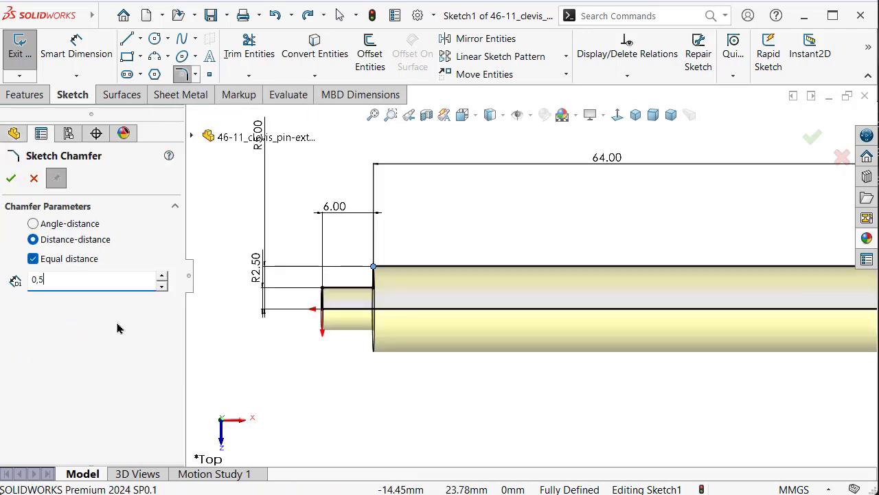
pyautogui.click(374, 267)
pyautogui.press('Return')
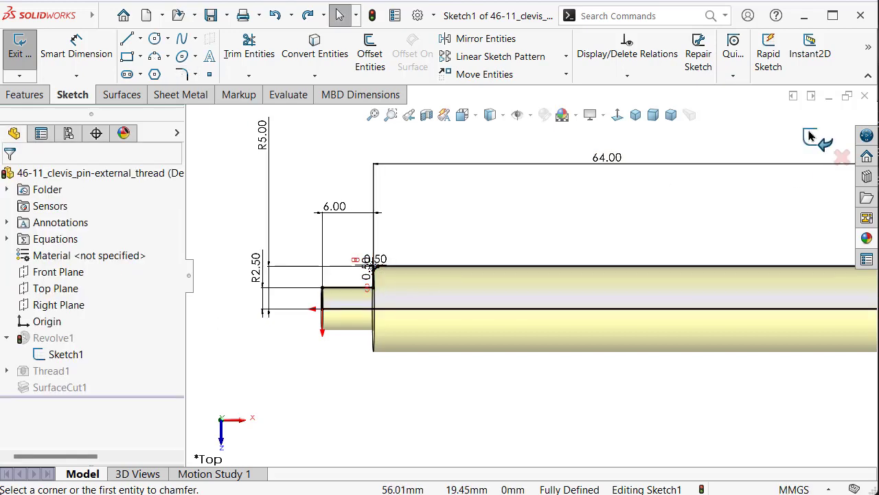
pyautogui.click(814, 138)
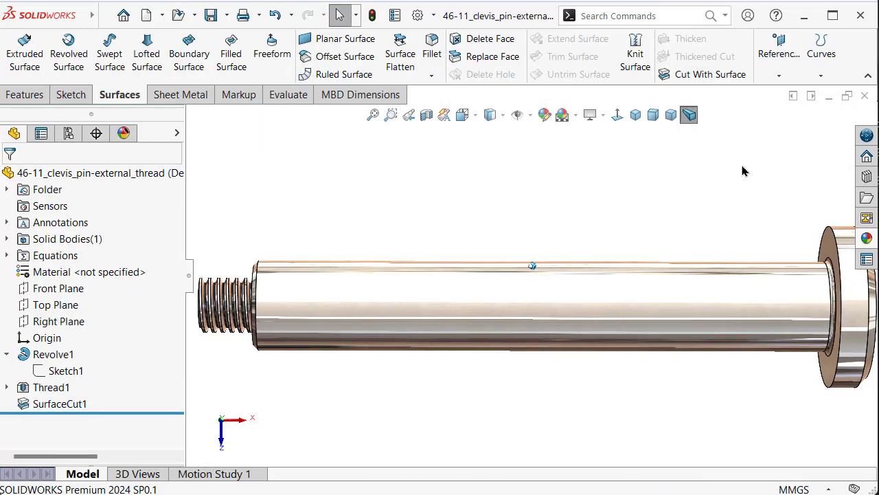
# - Collapse the FeatureManager panel, zoom in, and view the pin in Trimetric then Dimetric
pyautogui.click(670, 115)
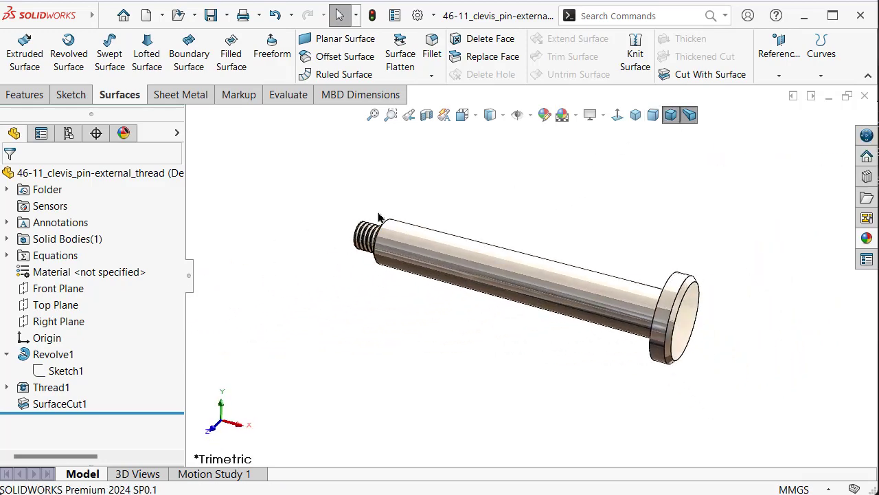
pyautogui.click(189, 277)
pyautogui.scroll(-3, 519, 217)
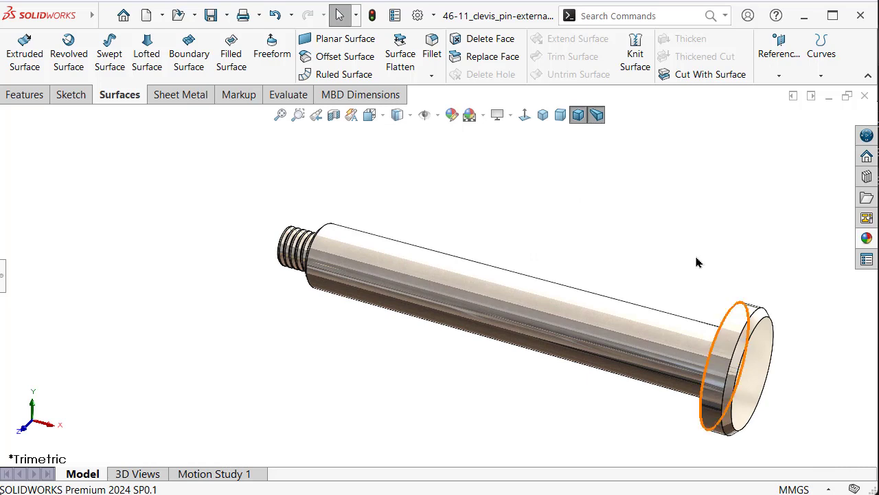
pyautogui.click(560, 117)
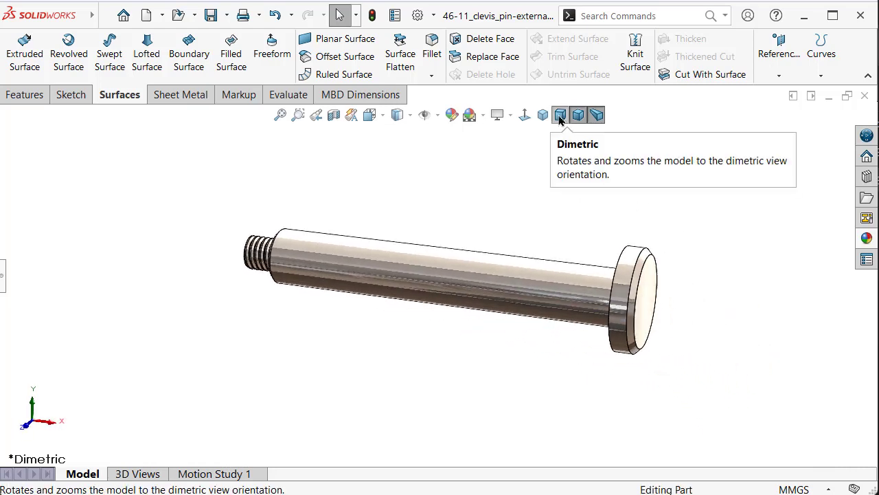